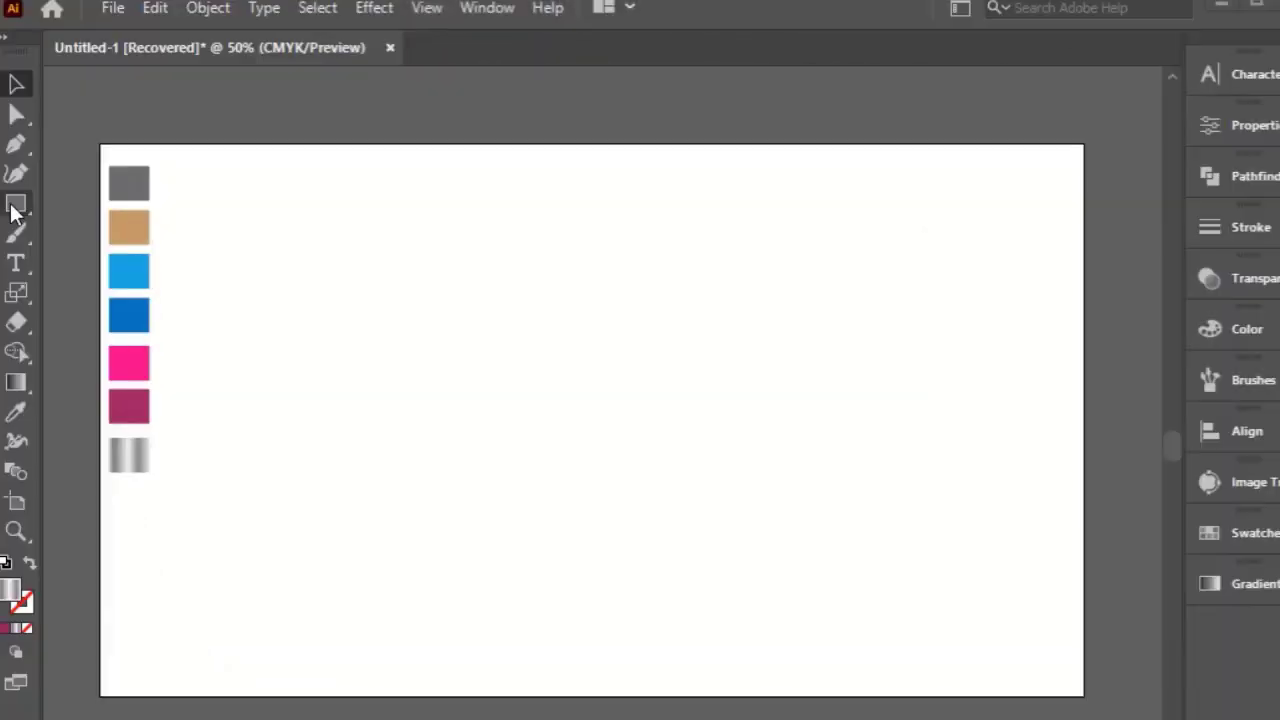
- Draw a tall rectangle near the artboard centre with black fill and no stroke
right_click(15, 203)
left_click(130, 204)
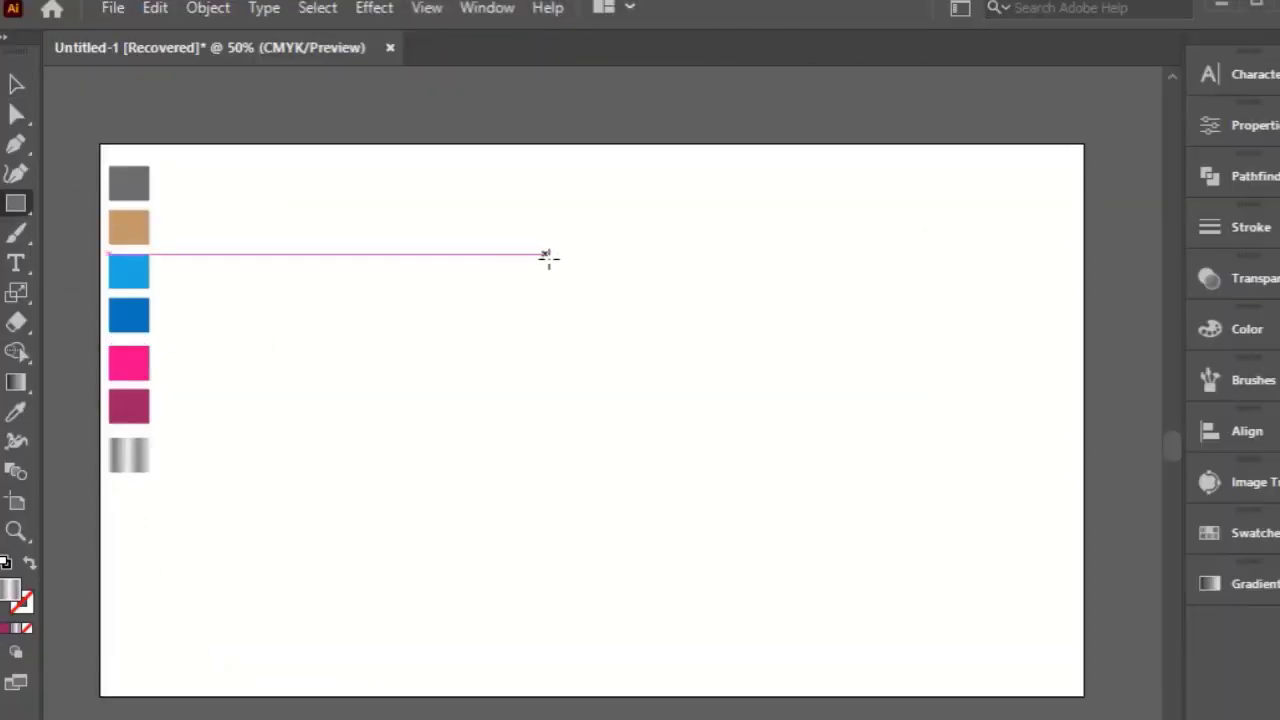
left_click_drag(508, 243, 571, 634)
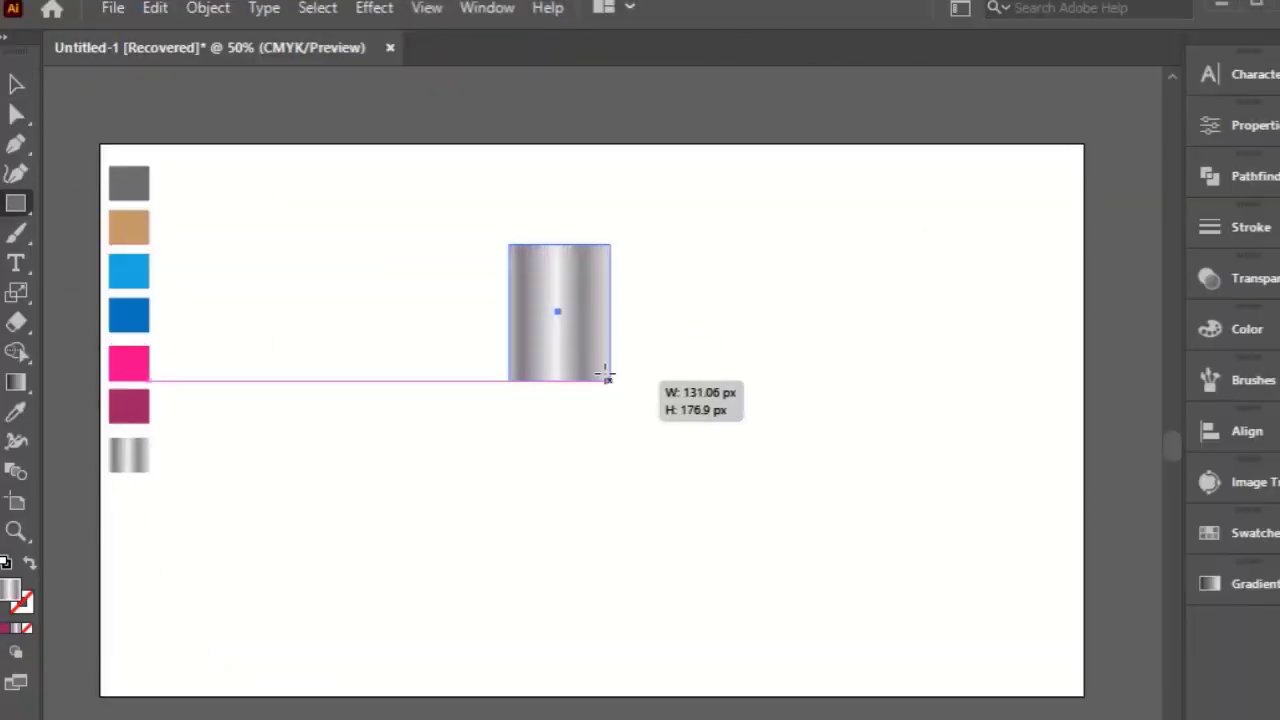
left_click(6, 562)
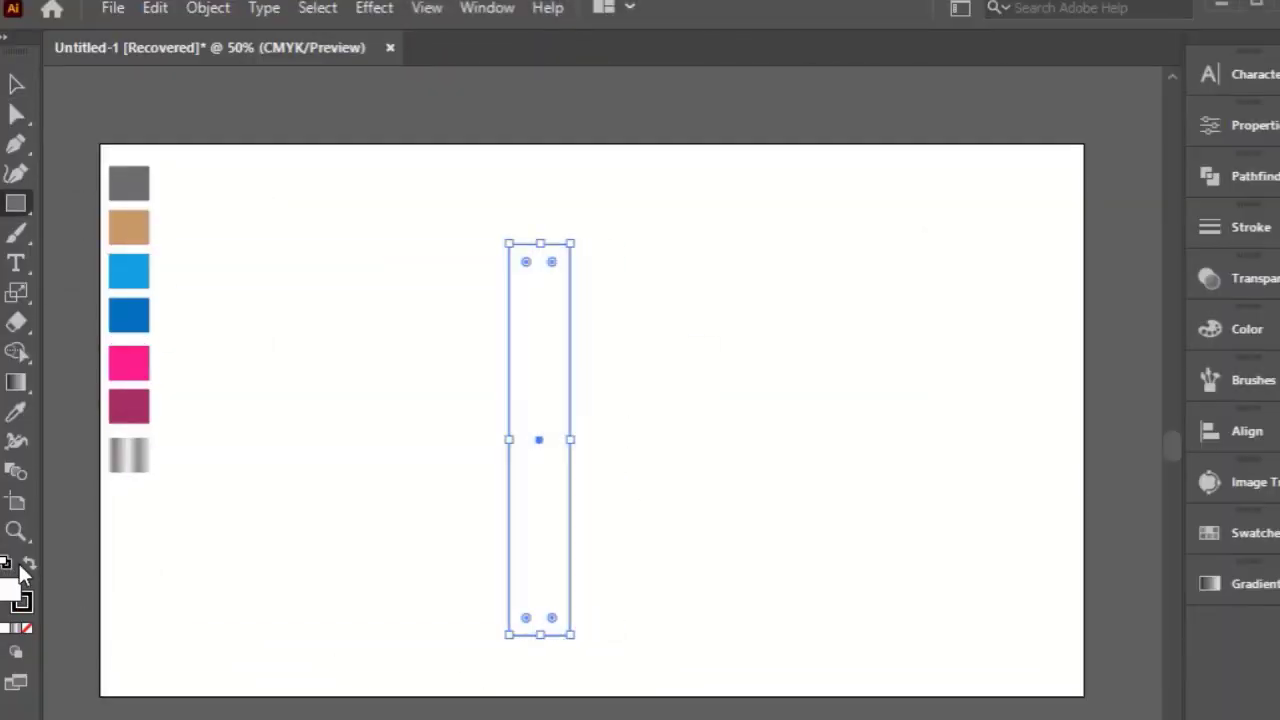
left_click(27, 627)
- Move the black rectangle up and slightly to the right, then reselect it
left_click(16, 84)
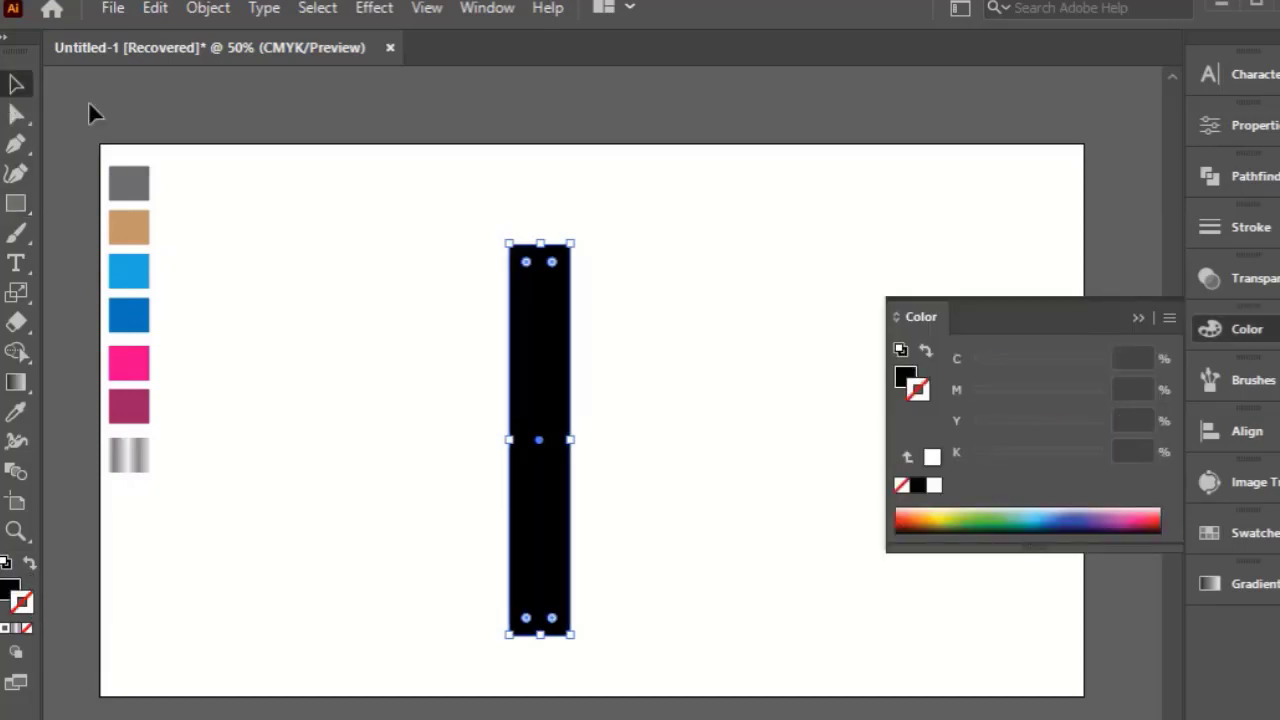
left_click(1140, 318)
left_click(670, 447)
left_click_drag(557, 476, 627, 417)
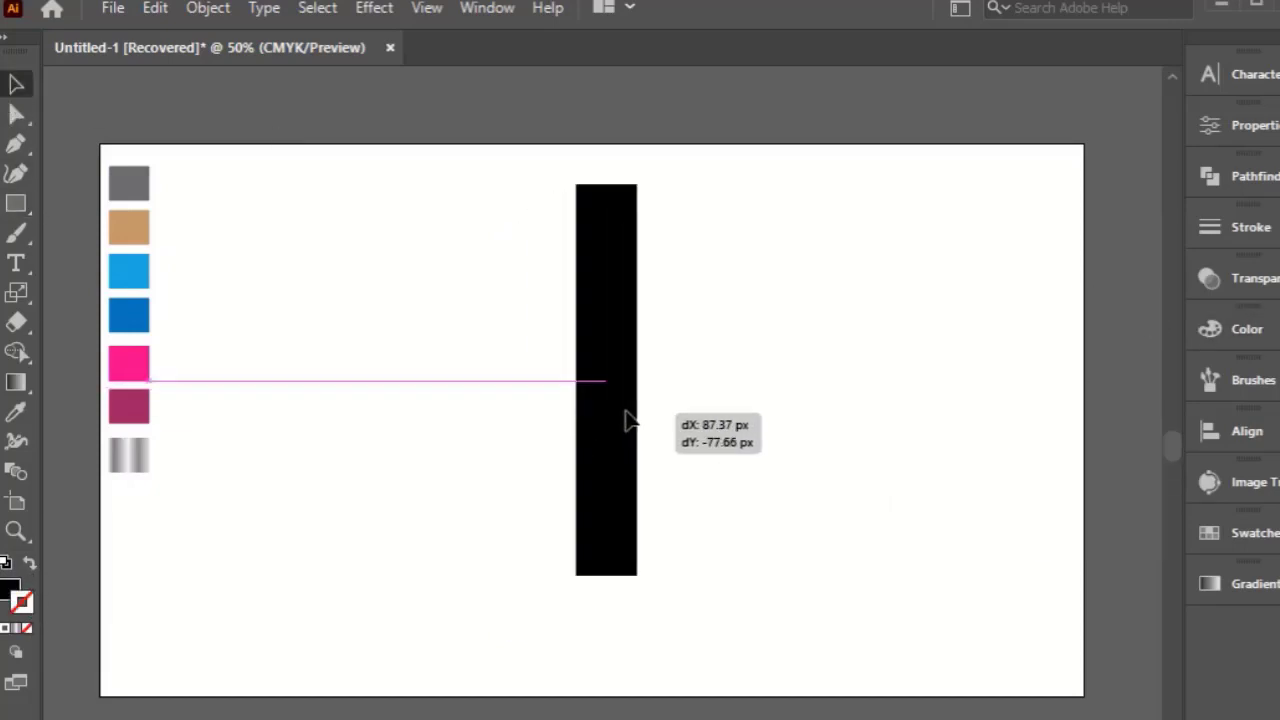
left_click(806, 441)
left_click(636, 508)
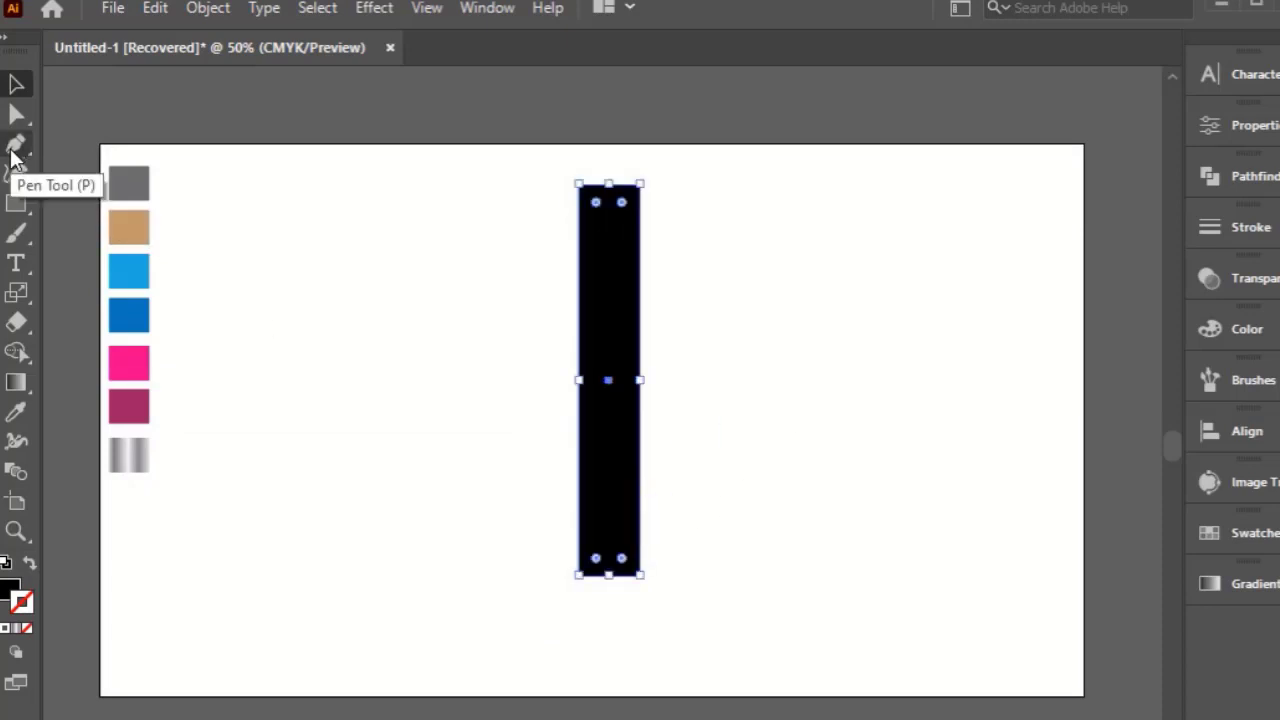
- Add a mid-bottom anchor and pull it down into a pointed tip
left_click(14, 150)
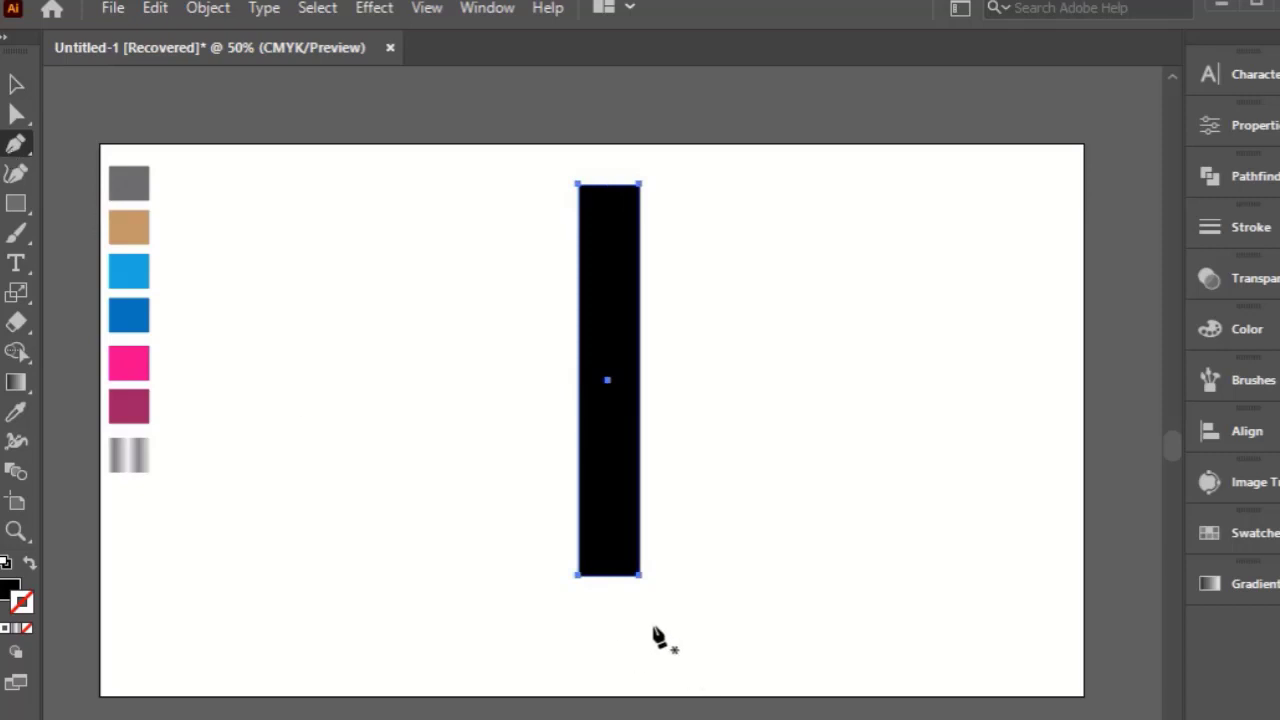
left_click(608, 576)
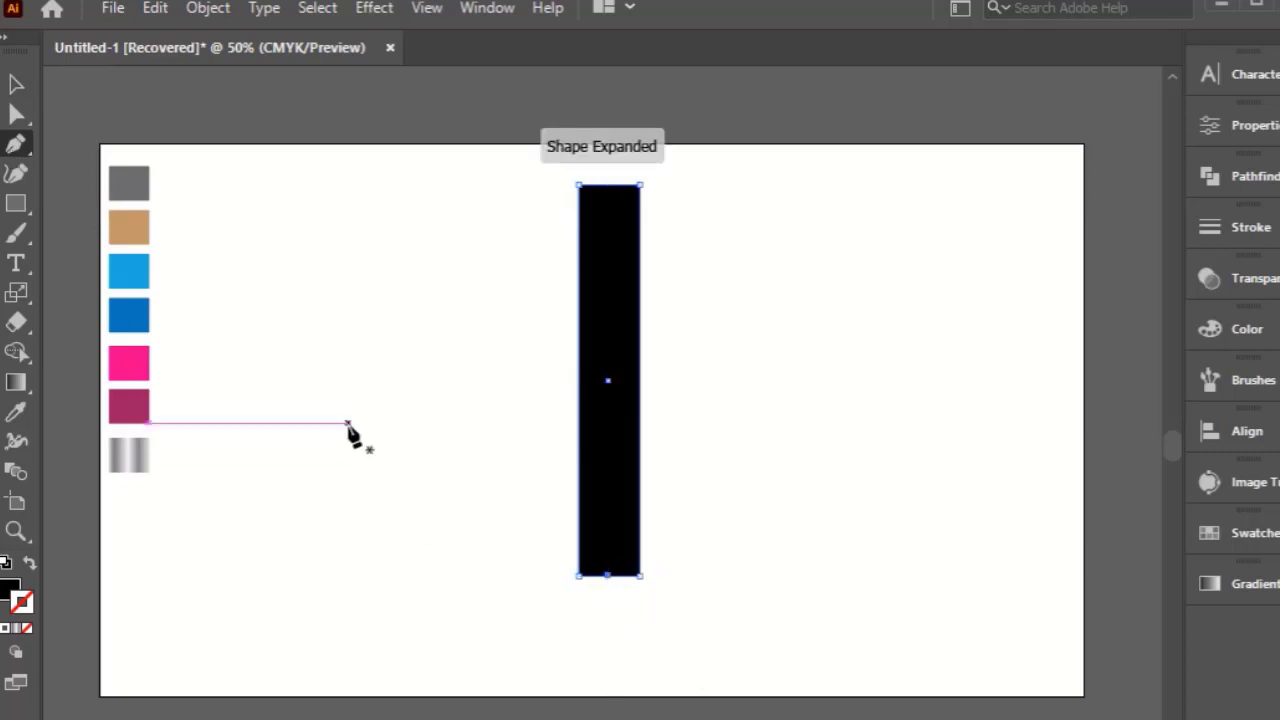
left_click(16, 114)
left_click_drag(608, 576, 607, 648)
- Widen the pencil shape symmetrically and shift it slightly left
left_click(22, 88)
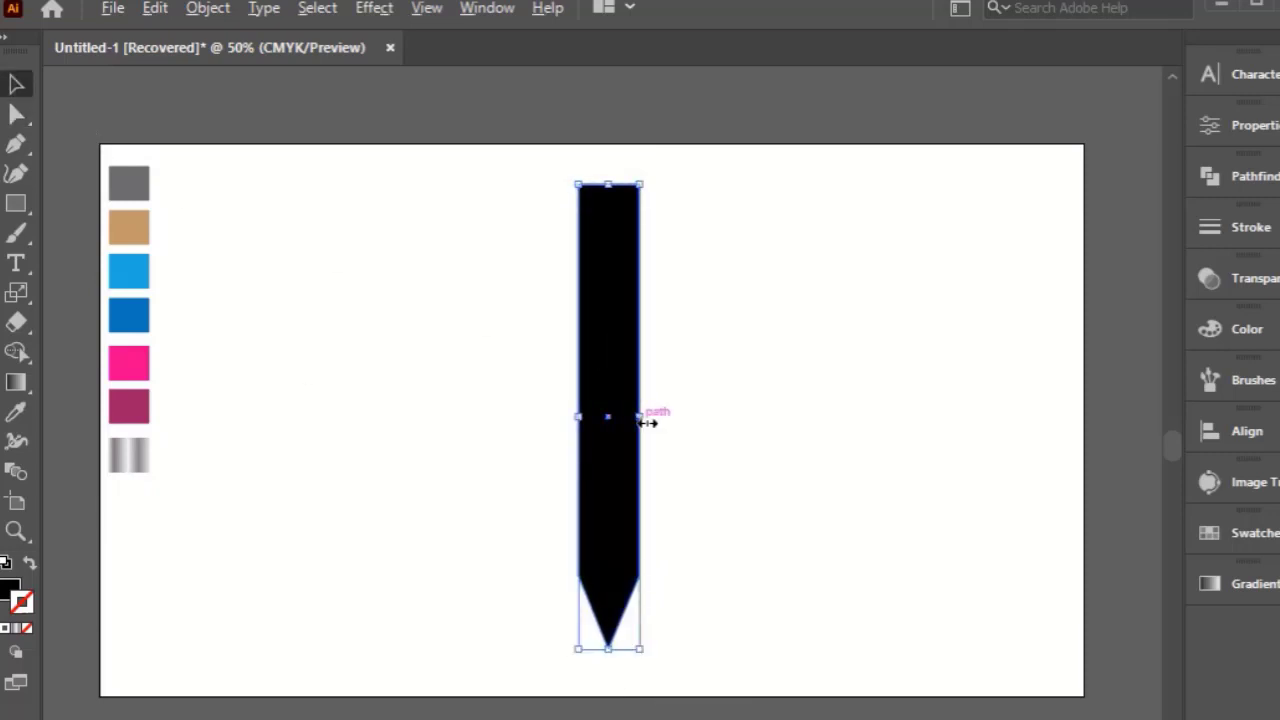
left_click_drag(640, 416, 657, 420)
left_click(721, 471)
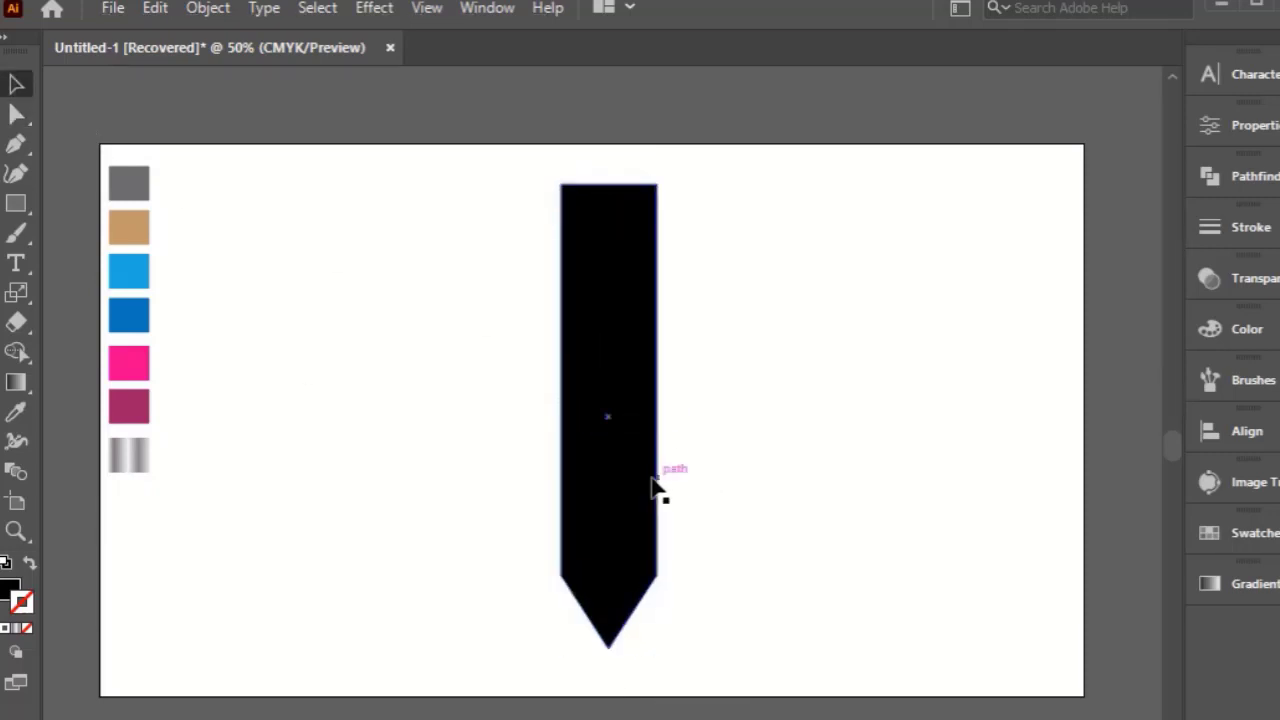
left_click_drag(655, 478, 607, 481)
left_click(330, 398)
- Trace a closed tip band shape and the small point path over the pencil tip
left_click(16, 143)
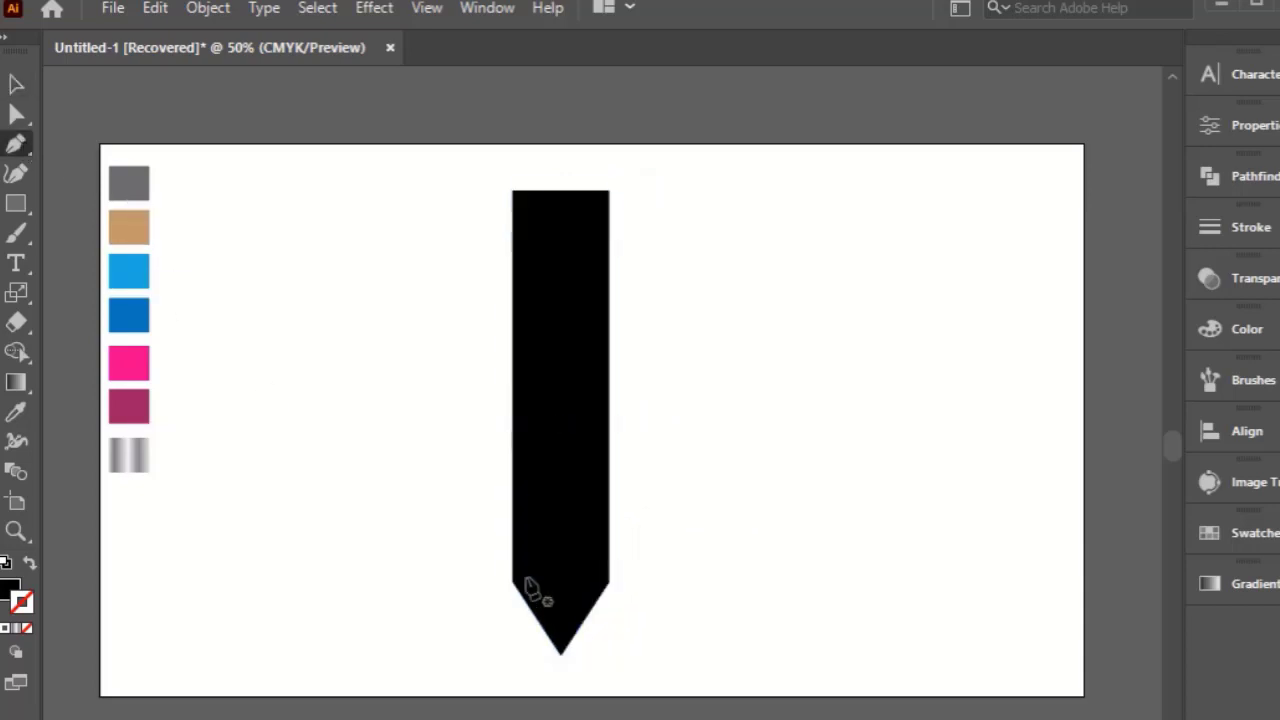
left_click(512, 581)
left_click(608, 582)
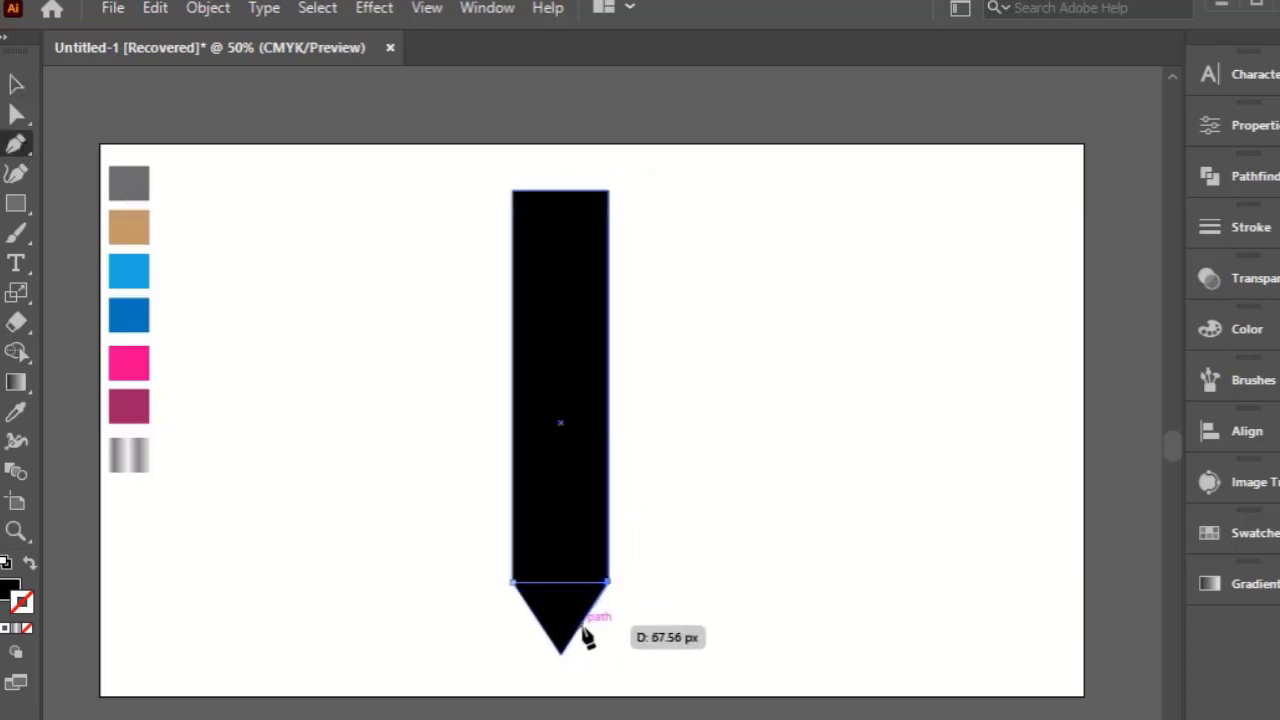
left_click(584, 627)
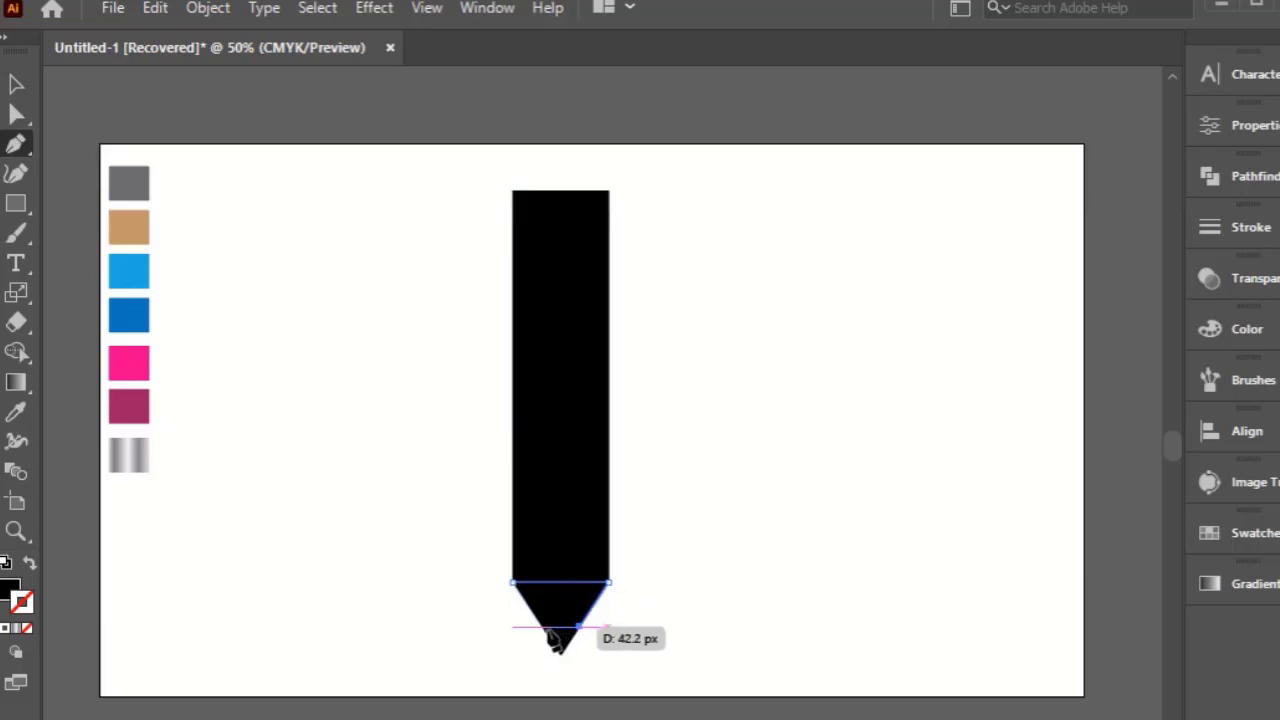
left_click(540, 627)
left_click(513, 582)
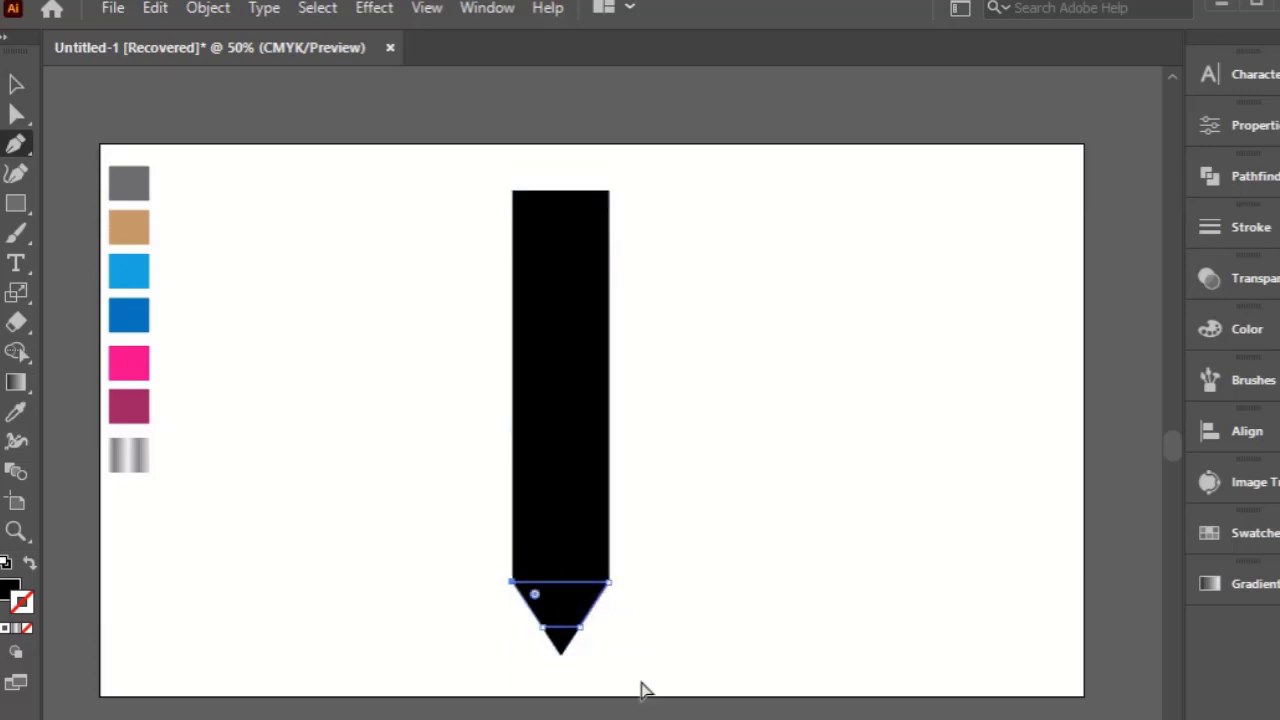
left_click(561, 655)
left_click(584, 627)
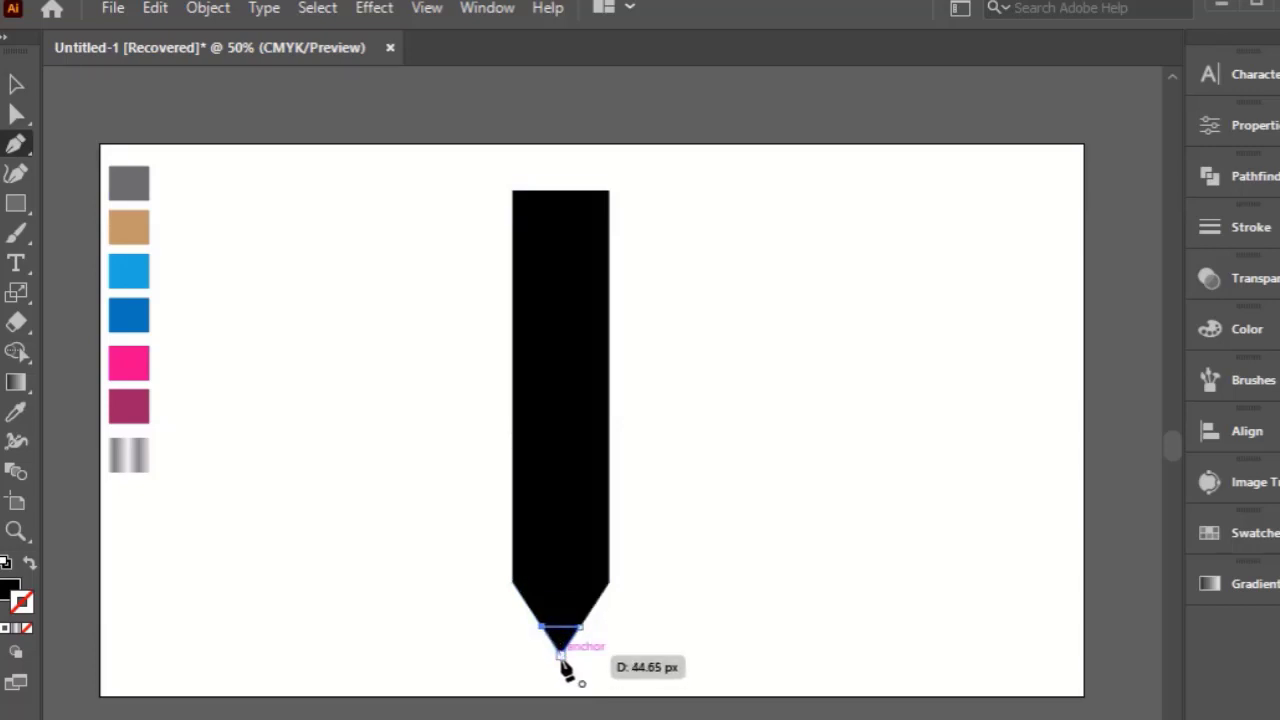
left_click(698, 669, "ctrl")
- Trace the full rectangular body outline from bottom-left around to top-left
left_click(512, 581)
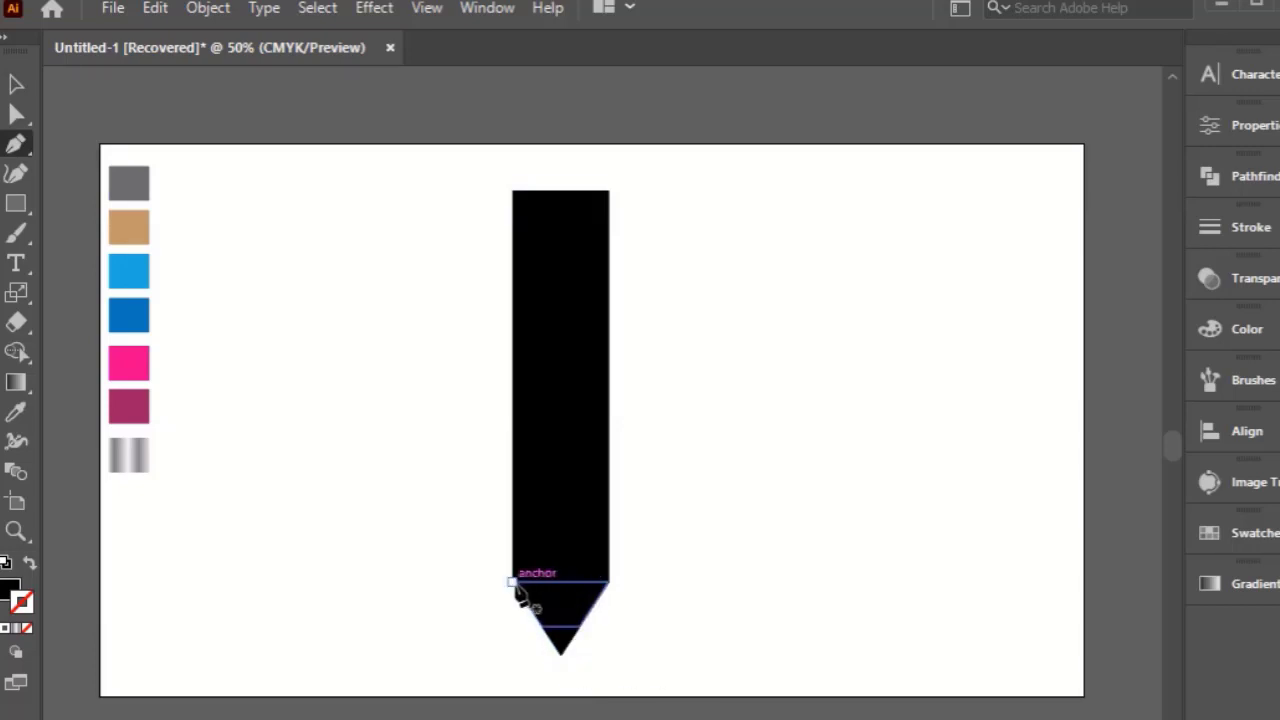
left_click(609, 582)
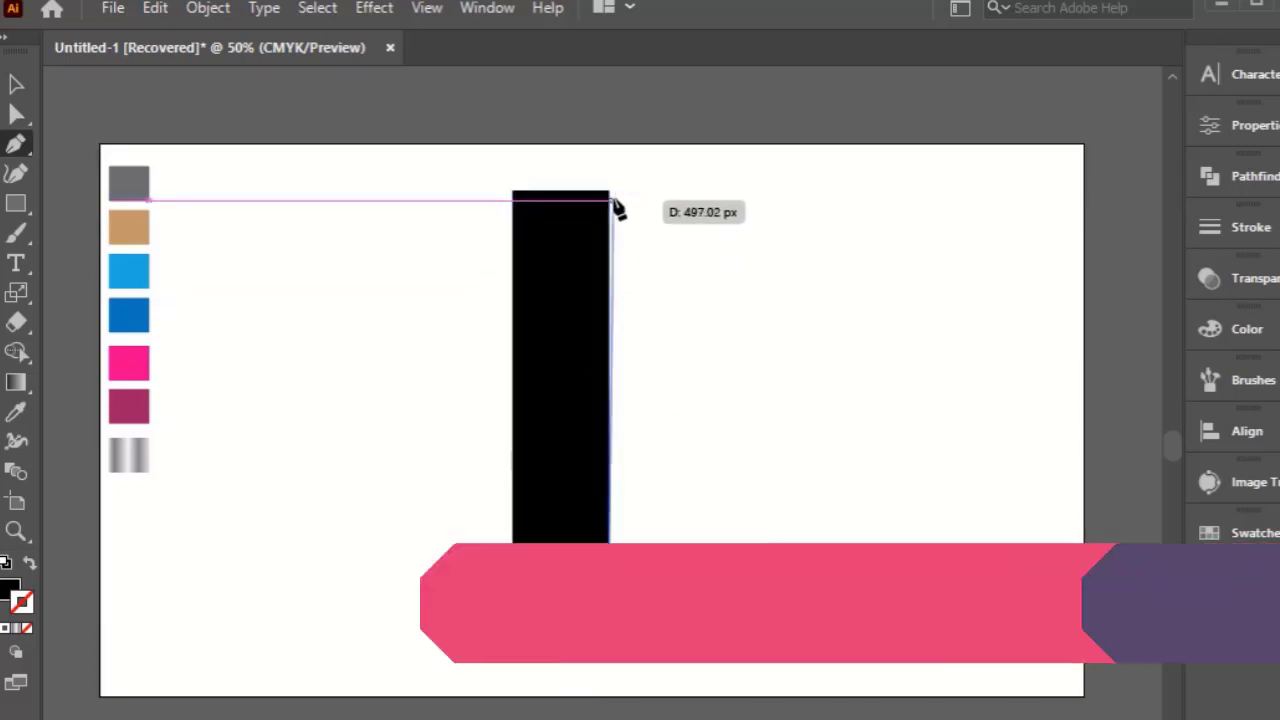
left_click(608, 190)
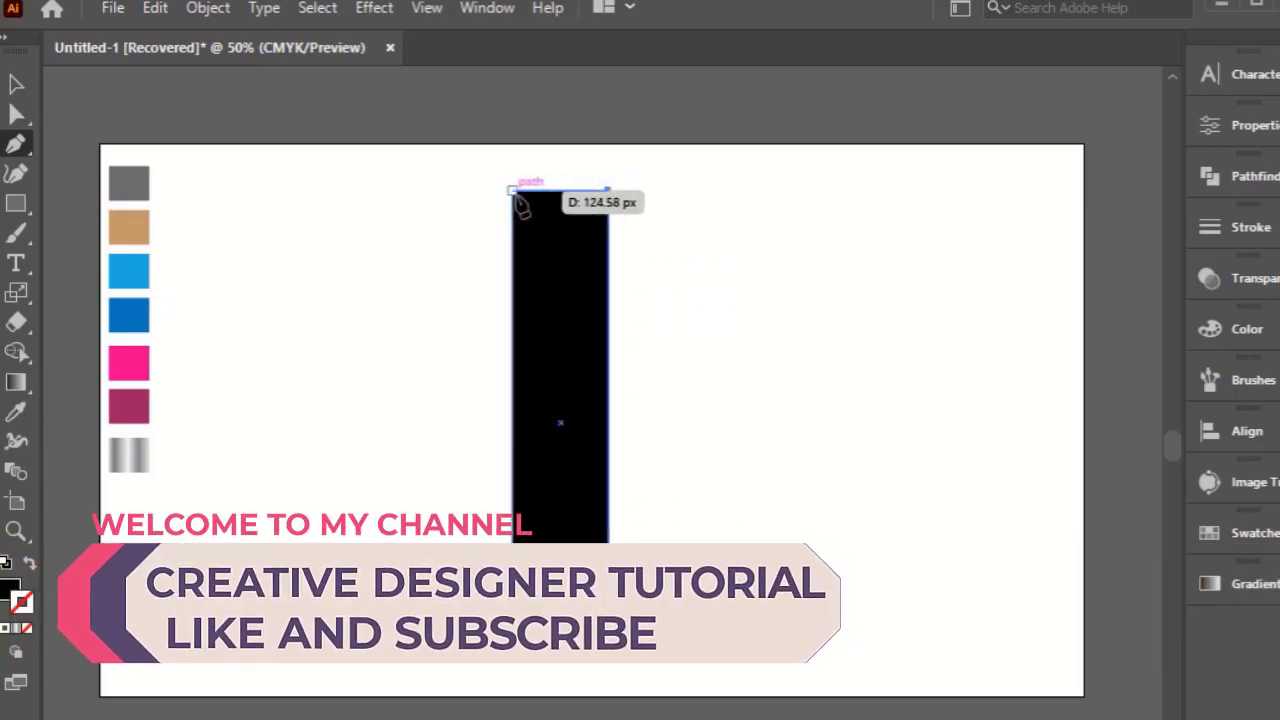
left_click(512, 190)
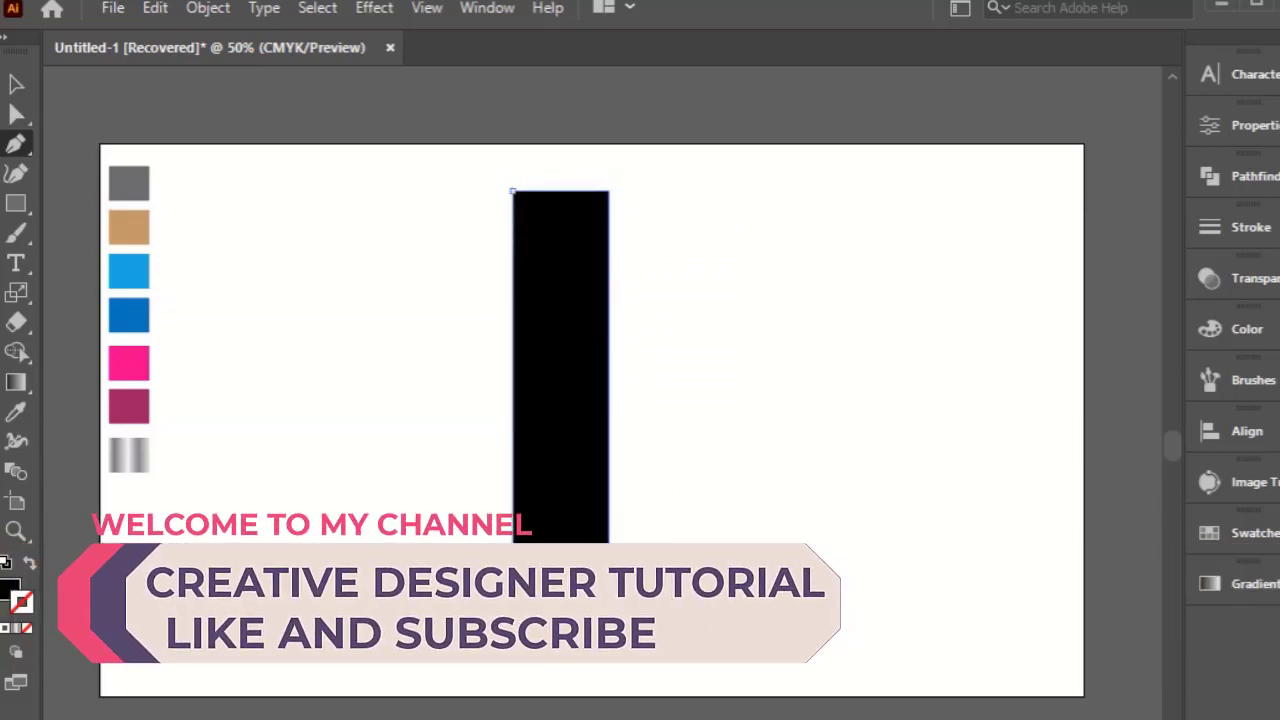
key("ctrl+shift+a")
- Trace a closed left-half body shape down the pencil's centre line
left_click(560, 190)
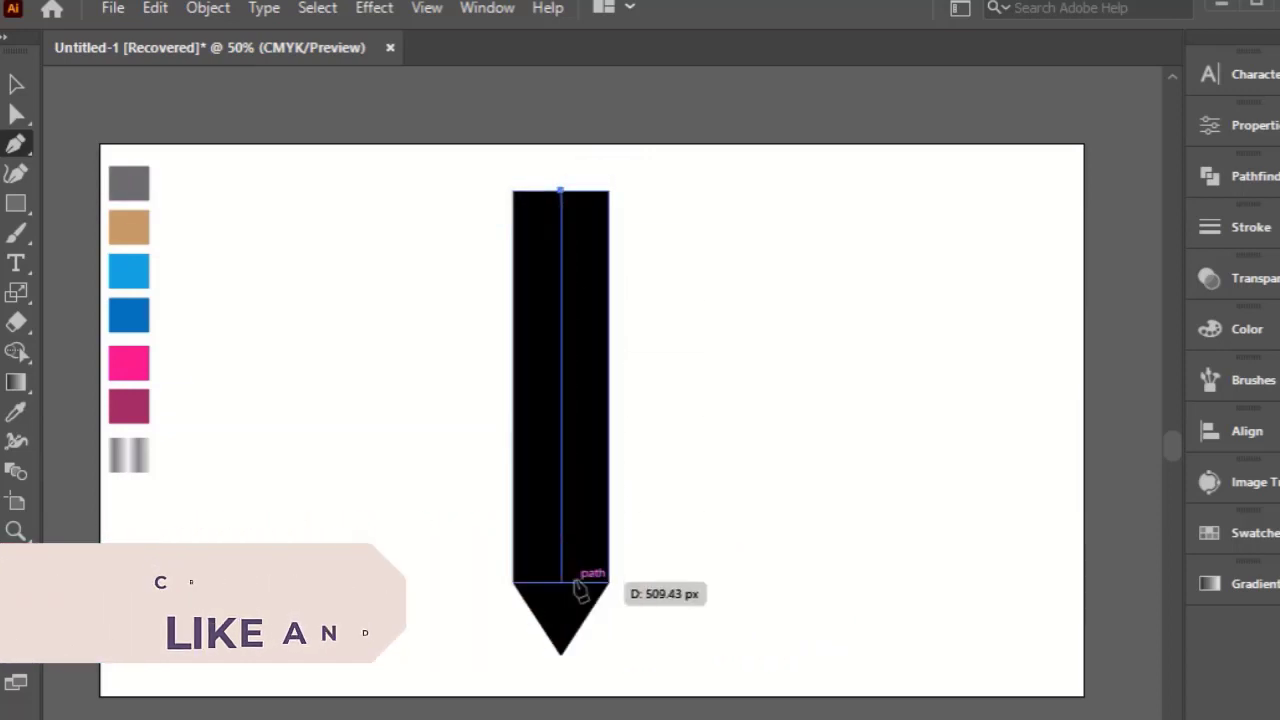
left_click(560, 582)
left_click(512, 582)
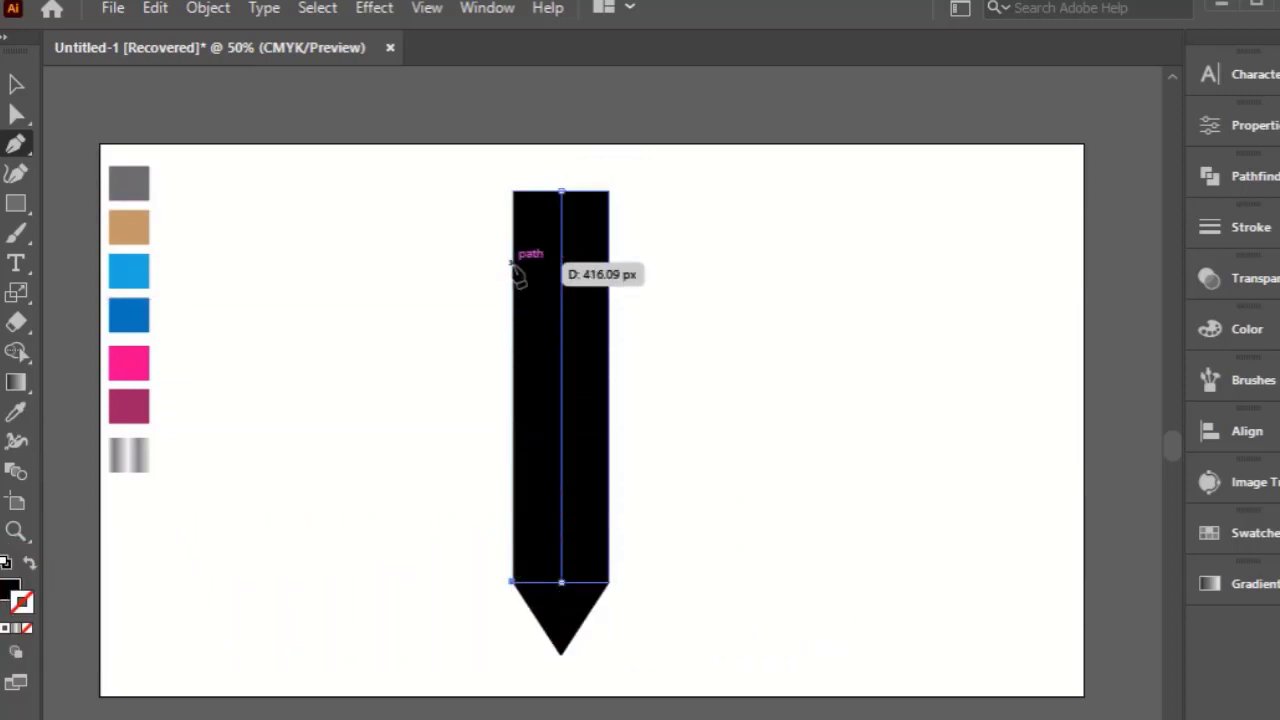
left_click(512, 191)
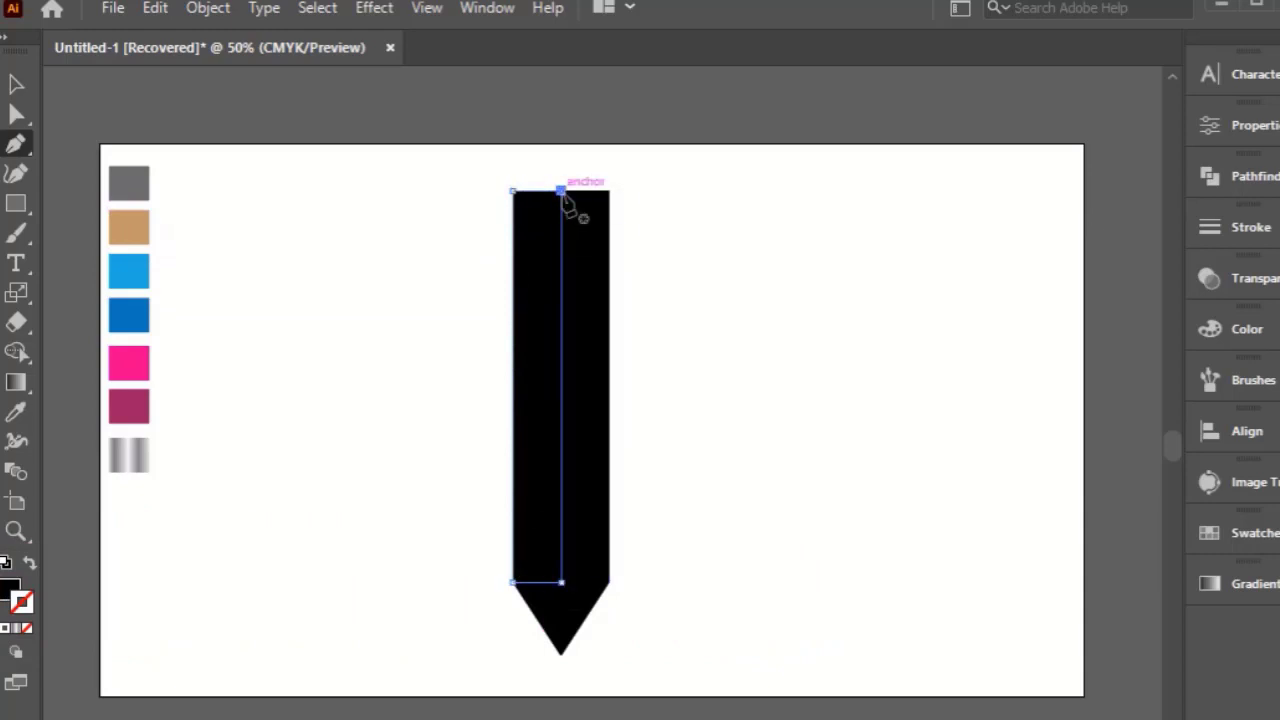
left_click(17, 83)
left_click(608, 394)
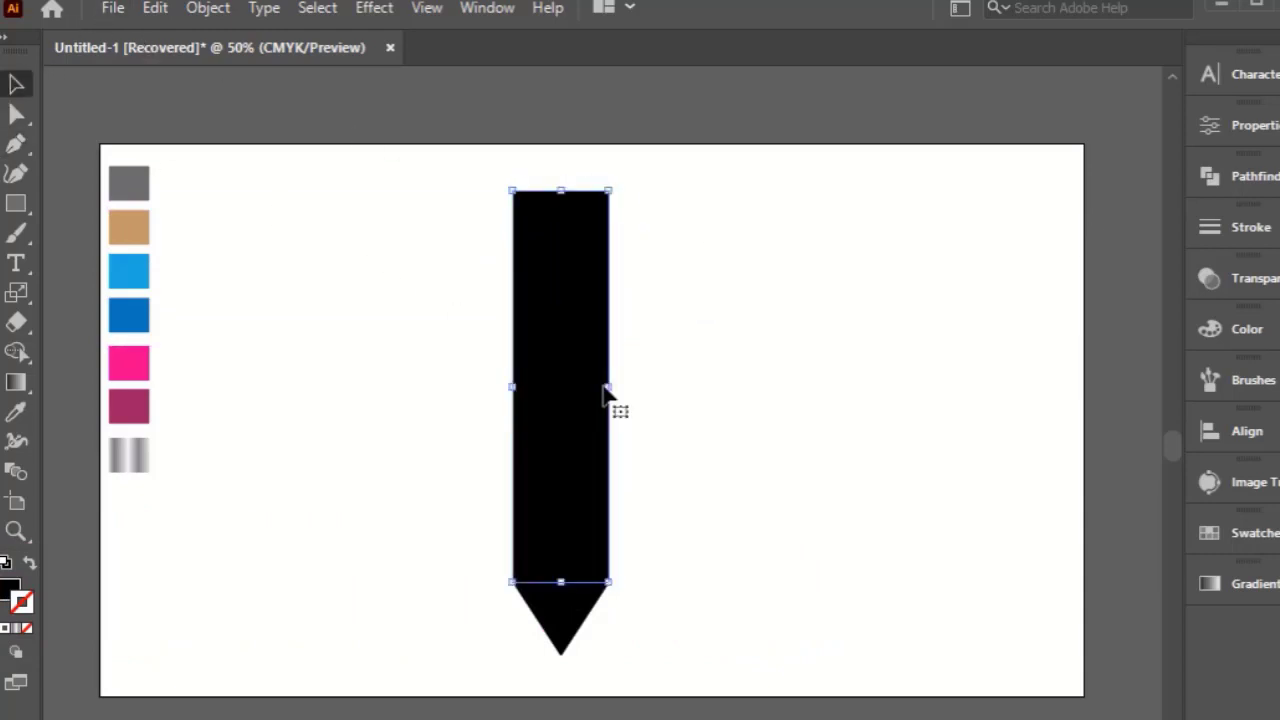
left_click(129, 315)
- Colour the body's right half dark blue and left half light blue
left_click(593, 368)
left_click(15, 413)
left_click(129, 312)
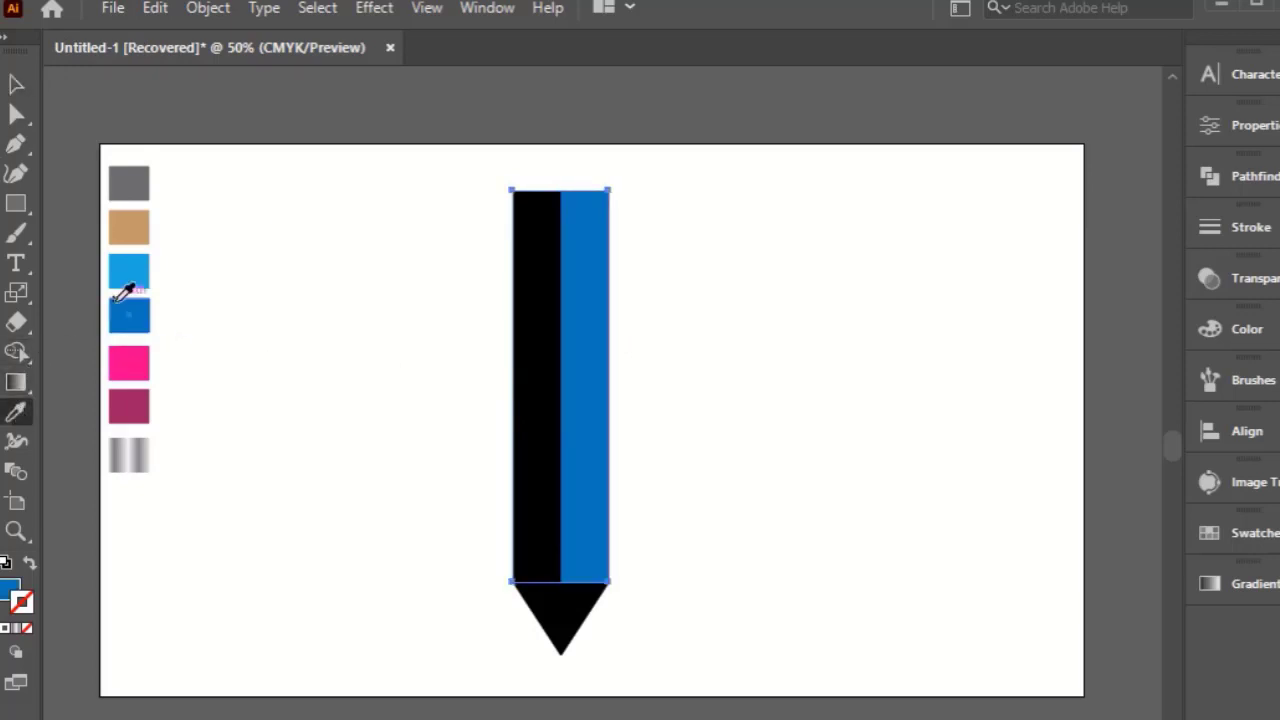
left_click(530, 335, "ctrl")
left_click(130, 268)
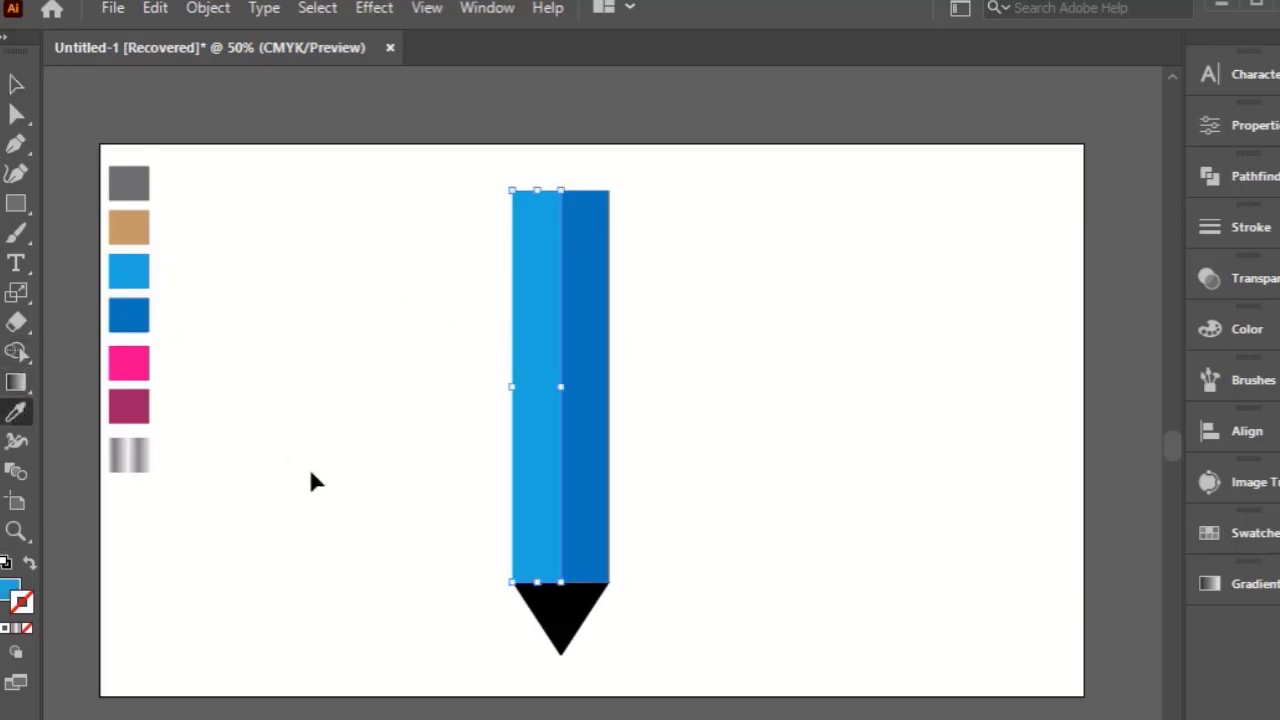
left_click(310, 467, "ctrl")
- Colour the tip band tan and the small point grey
left_click(565, 614, "ctrl")
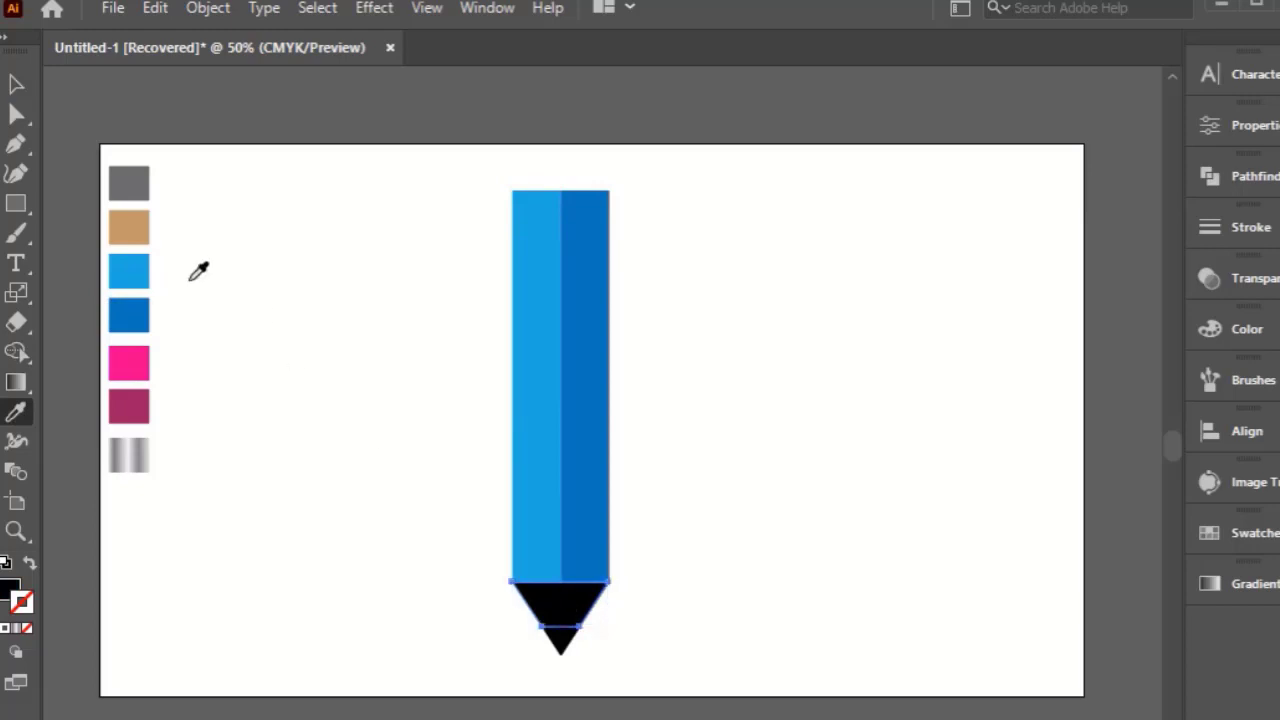
left_click(129, 225)
left_click(566, 645, "ctrl")
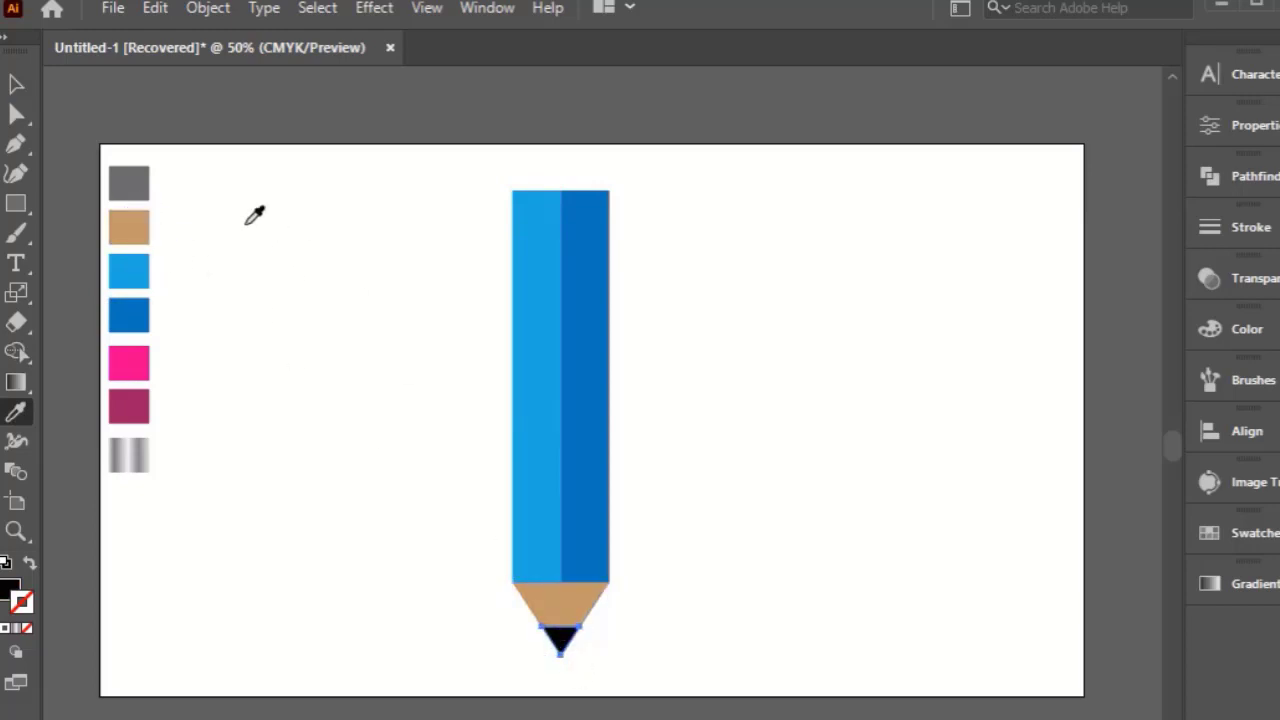
left_click(138, 184)
left_click(349, 394, "ctrl")
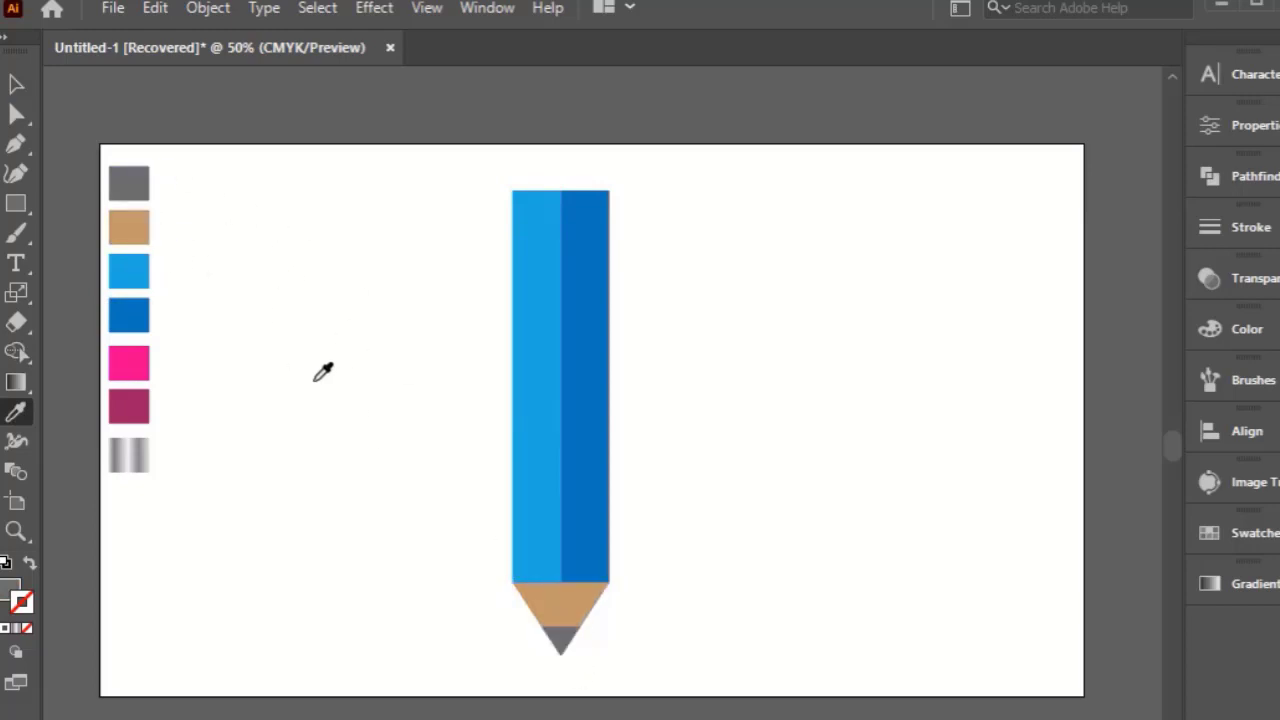
- Shorten the whole pencil from the top and stretch the tip down slightly
left_click(14, 86)
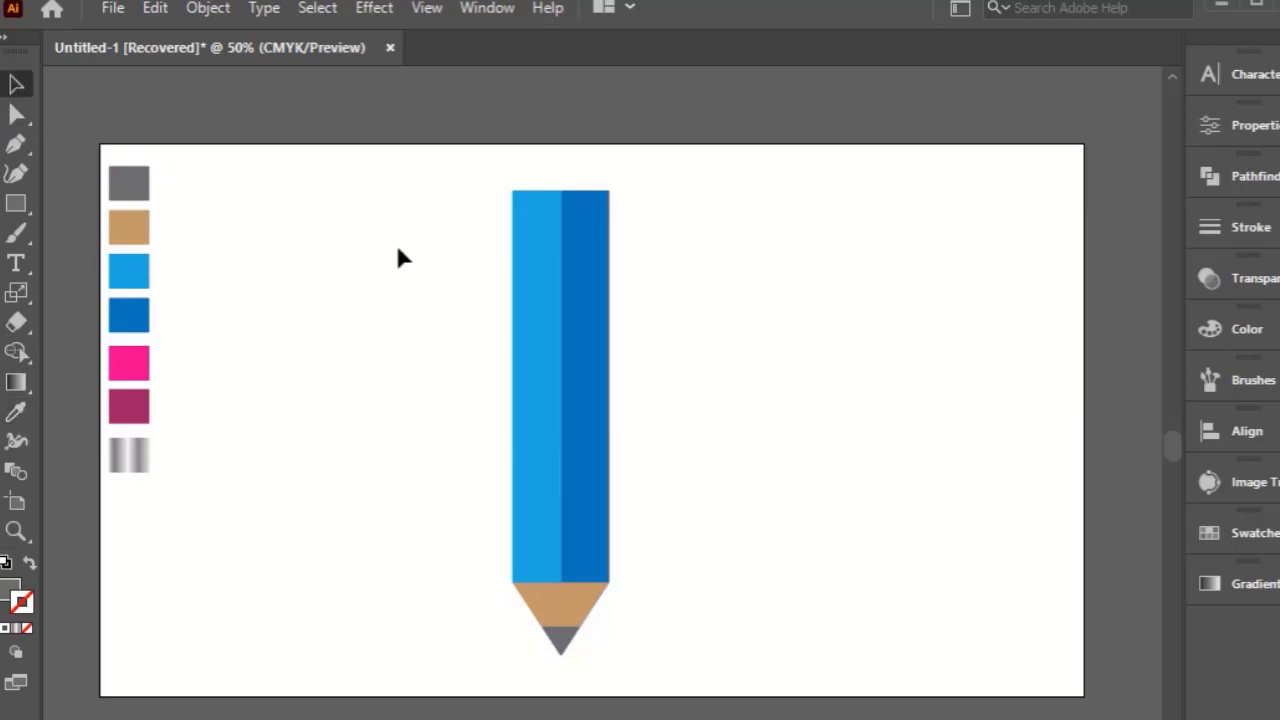
left_click_drag(398, 250, 699, 688)
left_click_drag(561, 190, 562, 210)
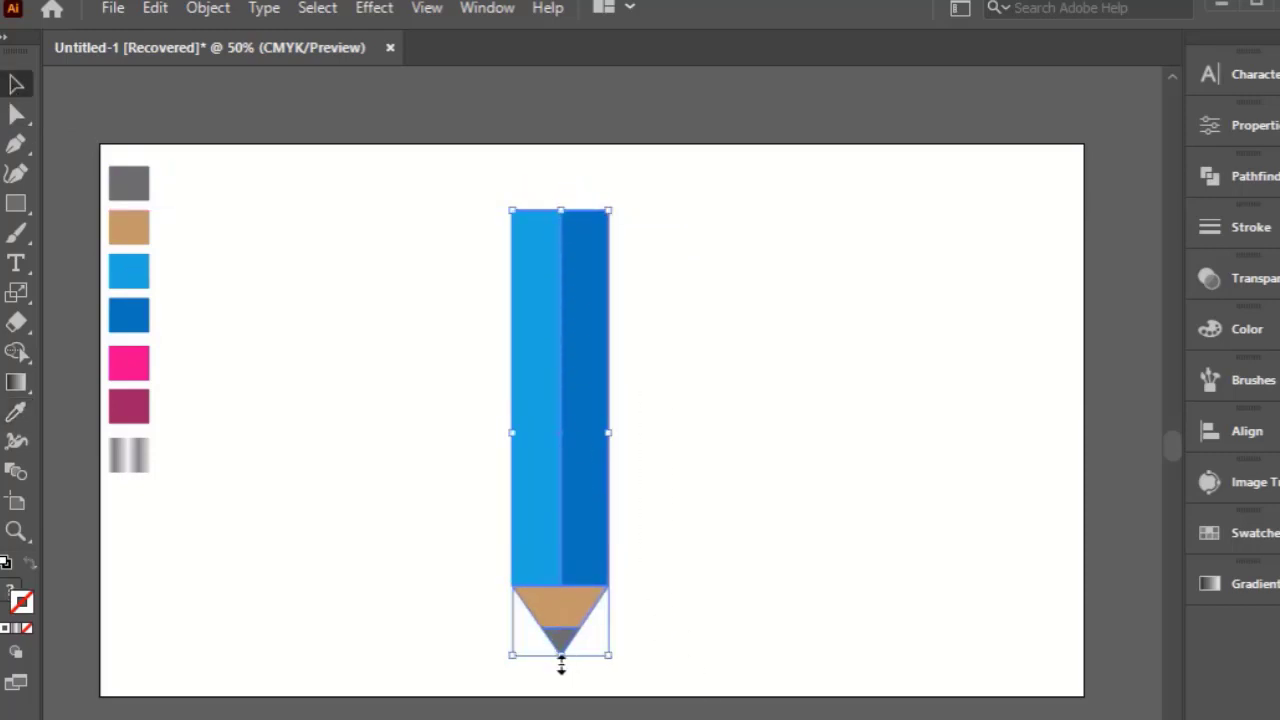
left_click_drag(561, 658, 562, 674)
left_click(622, 683)
- Give the graphite point a darker grey swatch
left_click(566, 662)
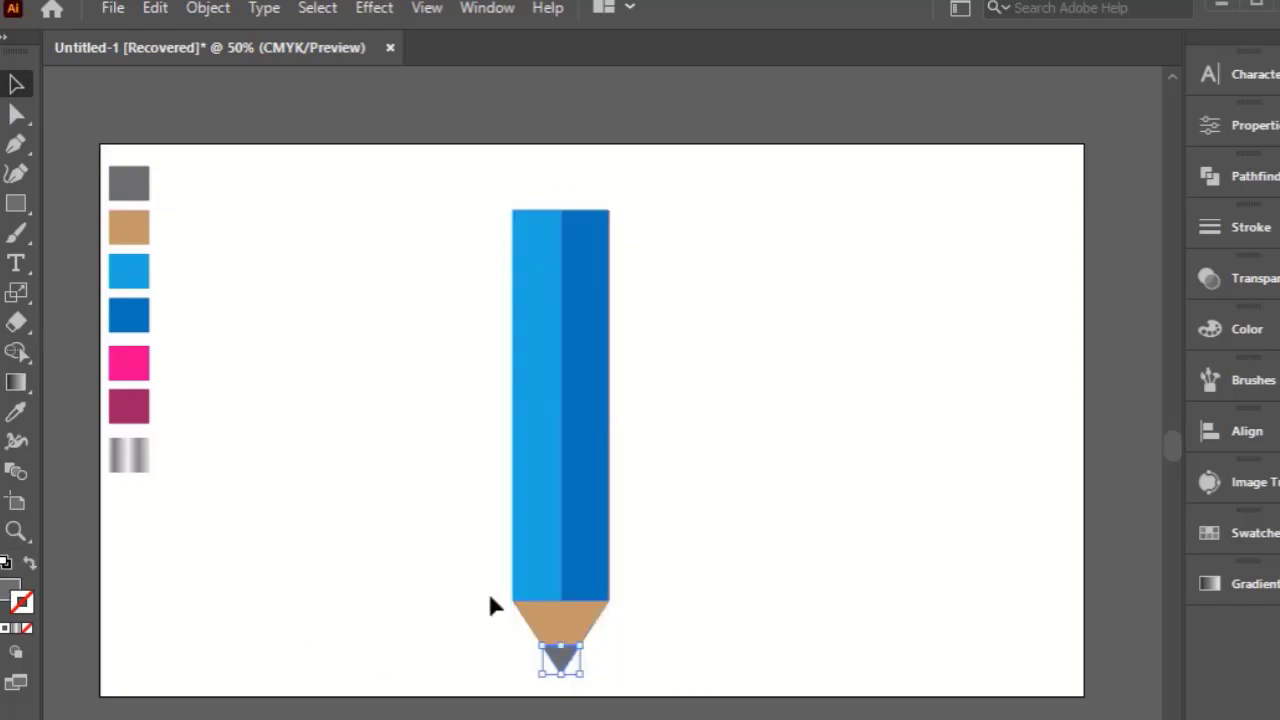
left_click(10, 588)
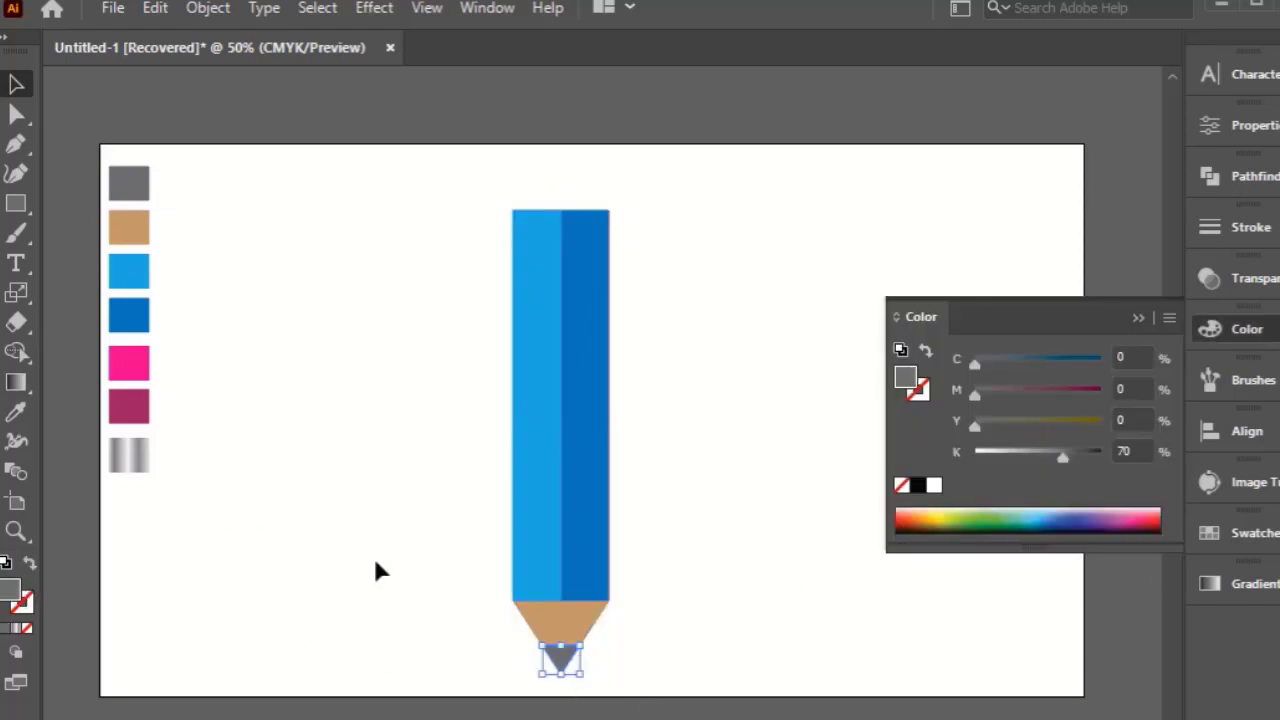
left_click(1223, 523)
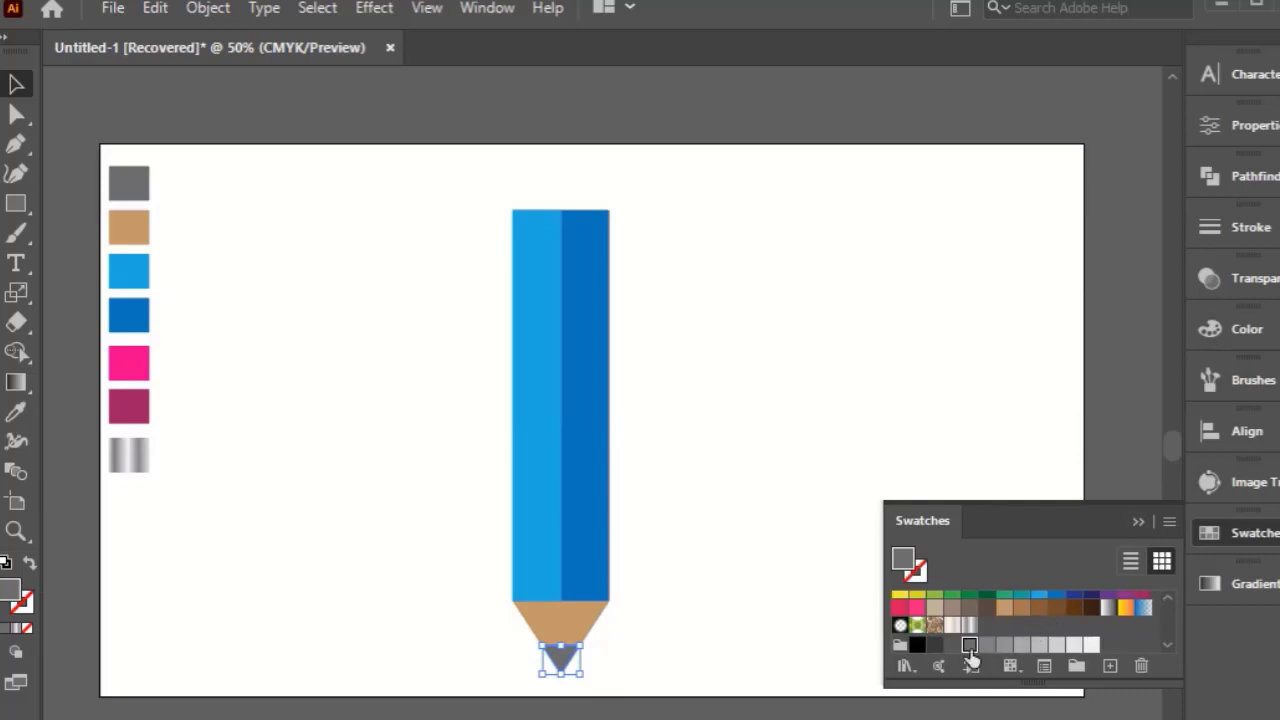
left_click(952, 645)
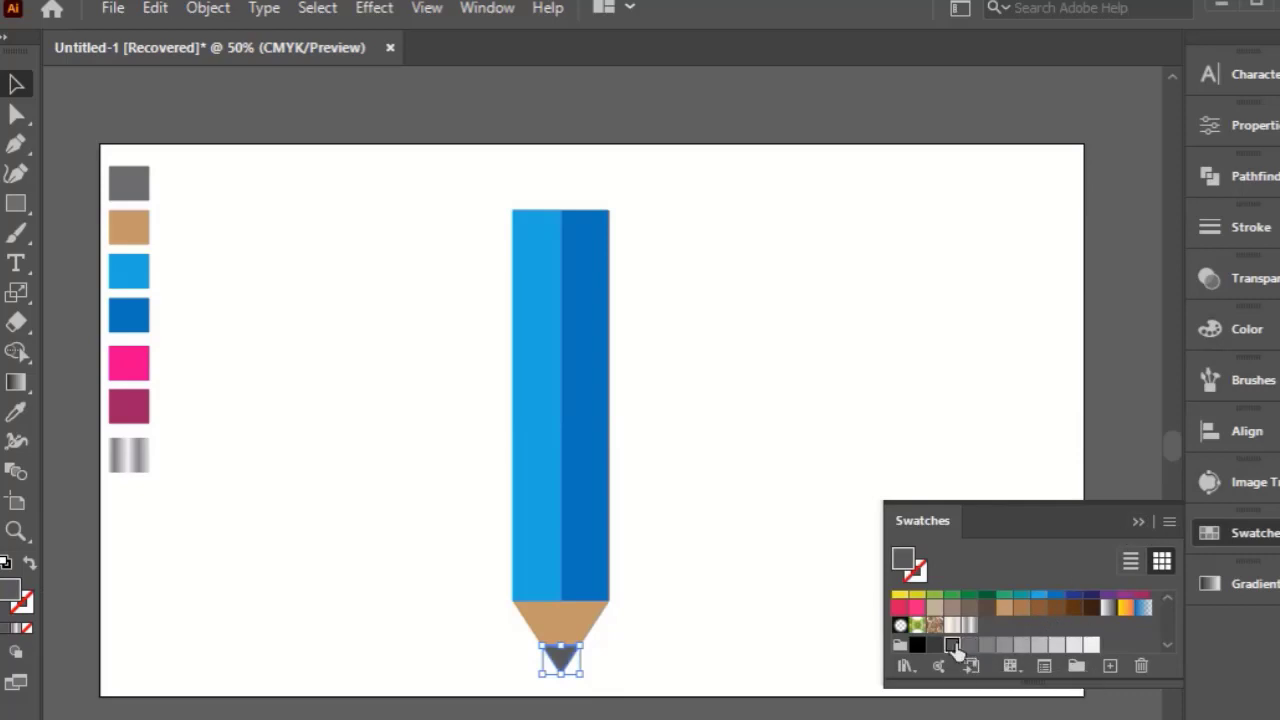
left_click(935, 645)
left_click(1138, 521)
left_click(880, 664)
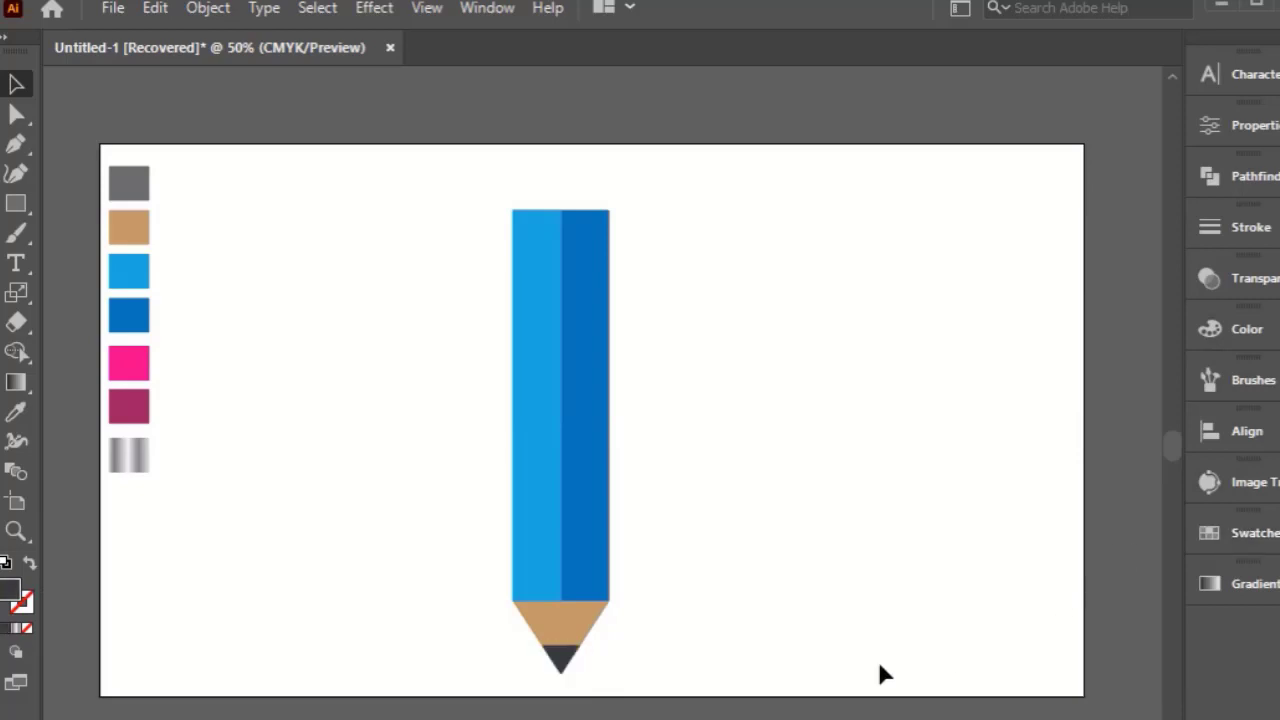
- Draw a thin strip across the pencil top filled with the silver gradient
key("a")
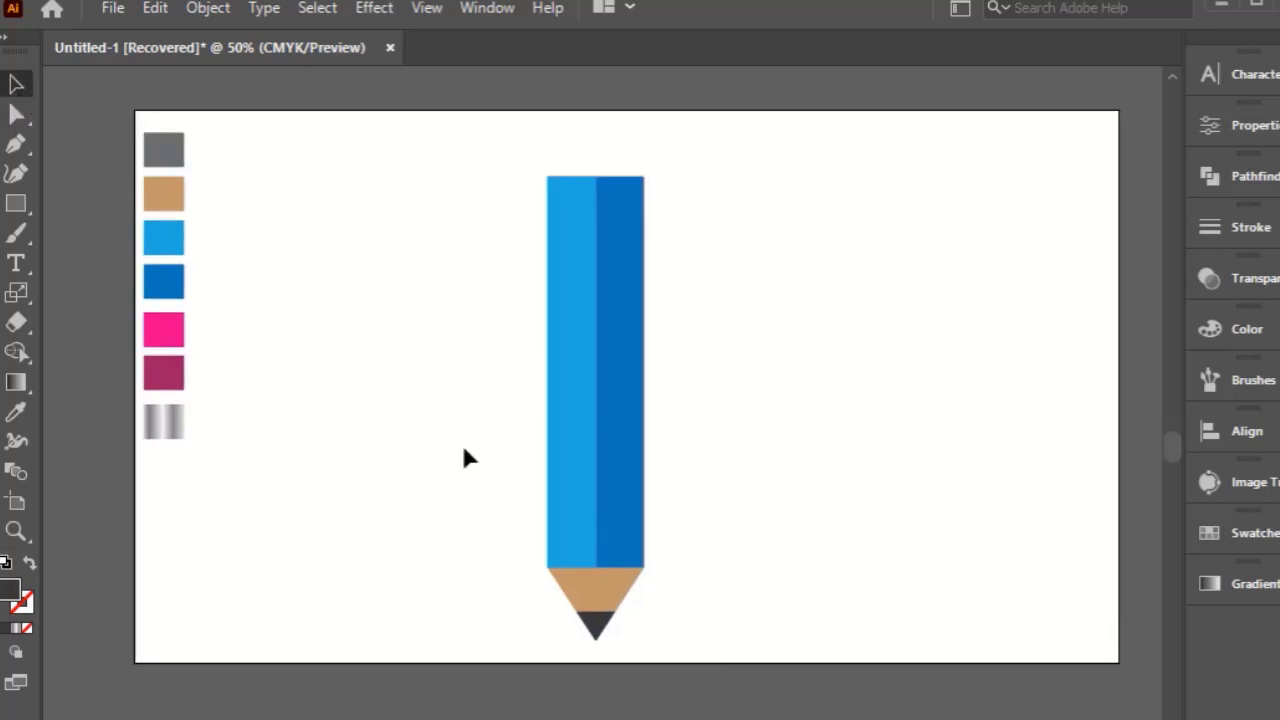
scroll(465, 458, "up", 1)
left_click_drag(15, 203, 59, 204)
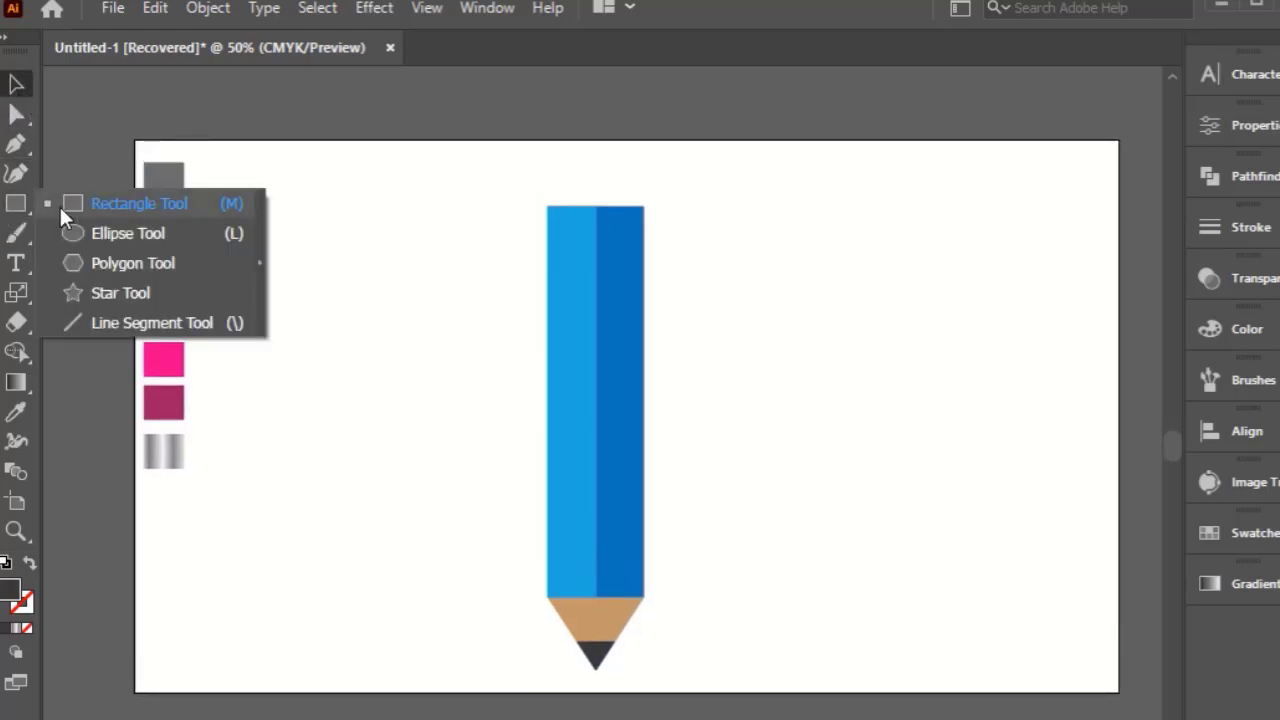
left_click_drag(548, 200, 646, 190)
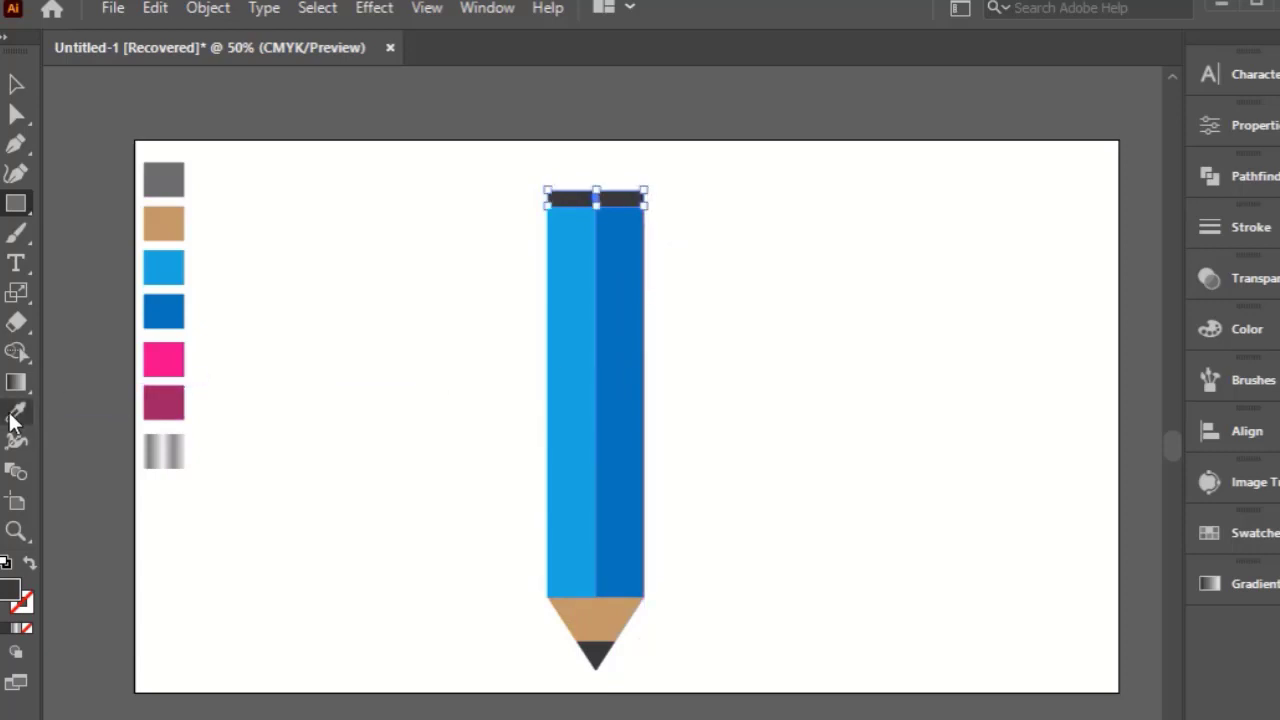
left_click(16, 412)
left_click(163, 450)
- Alt-drag a taller copy of the silver strip upward
left_click(16, 84)
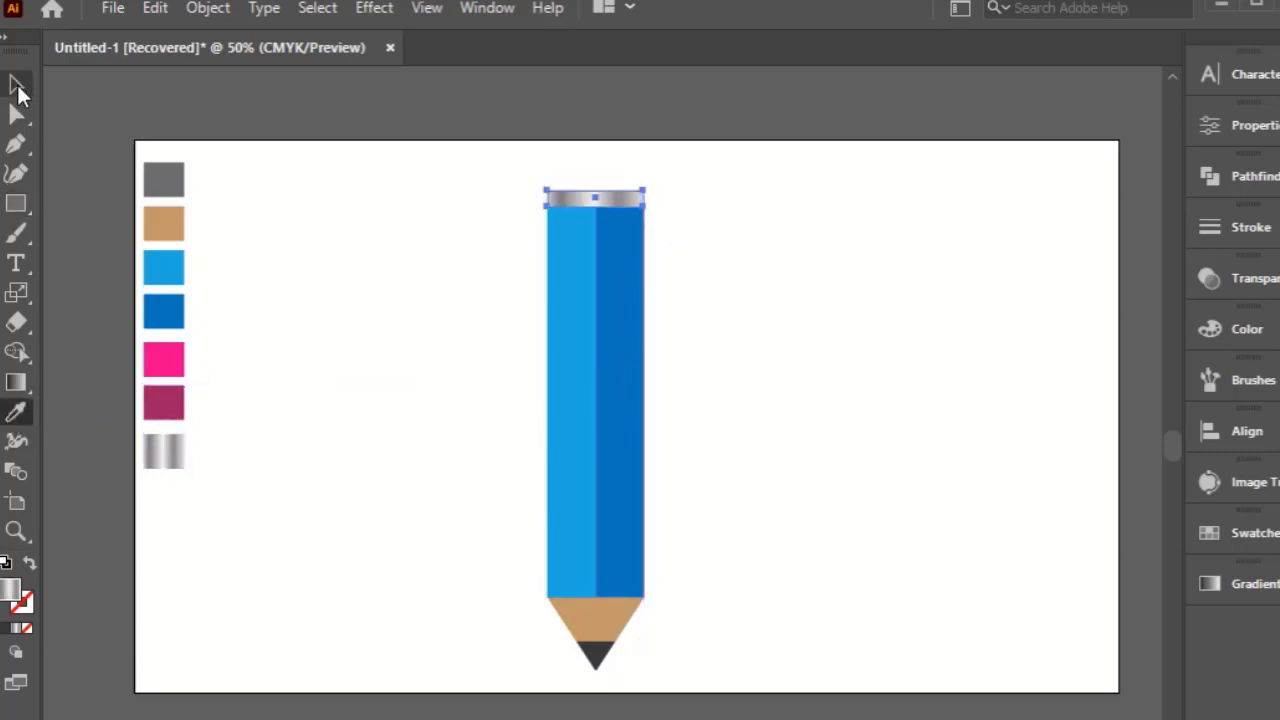
left_click(302, 225)
scroll(302, 225, "up", 1)
left_click_drag(597, 235, 599, 171)
- Fill the upper cap block with the pink swatch colour
left_click(16, 411)
left_click(165, 386)
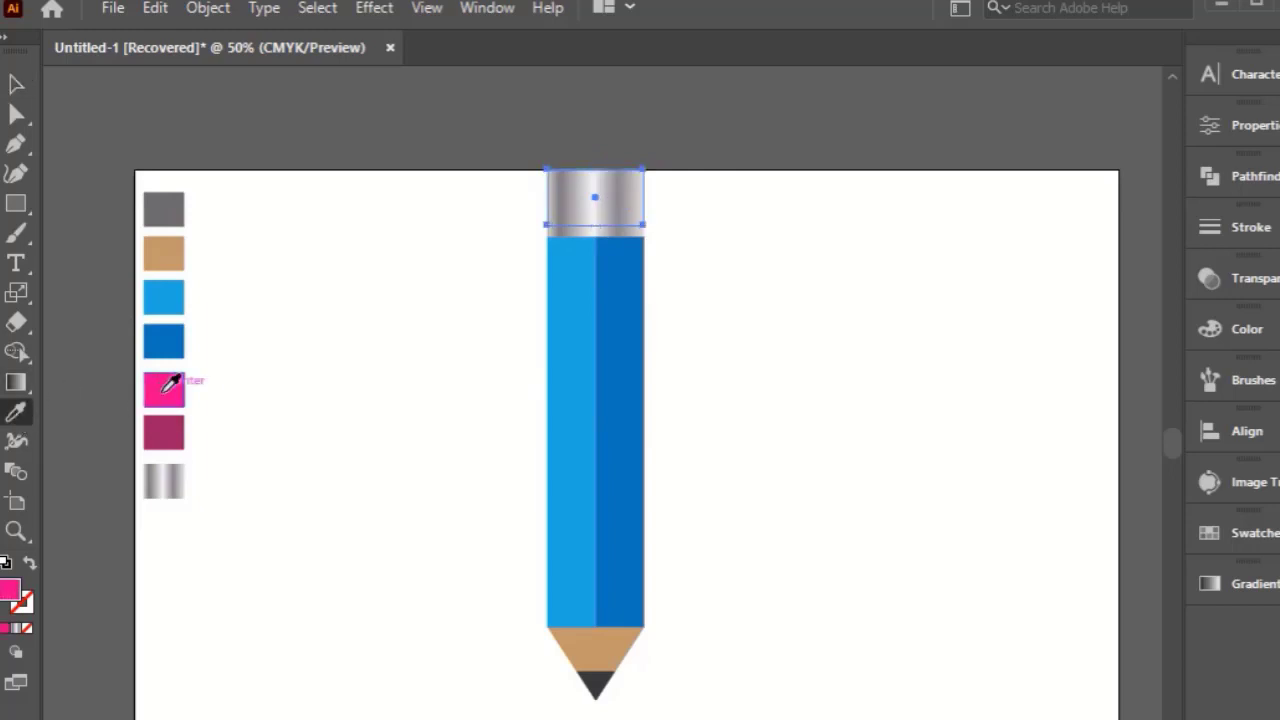
left_click(16, 84)
left_click(174, 156)
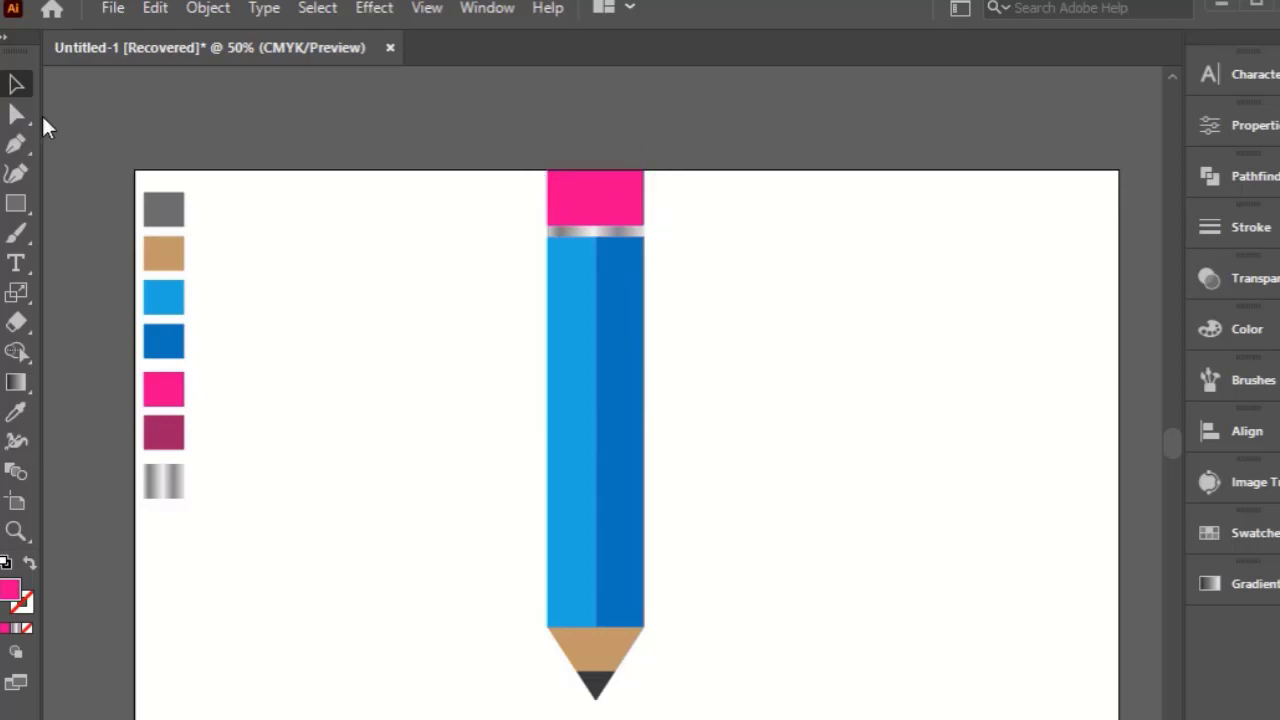
- Round the pink eraser's top corners, then select the whole pencil
mouse_move(444, 160)
left_mouse_down()
mouse_move(686, 202)
mouse_move(621, 191)
left_mouse_up()
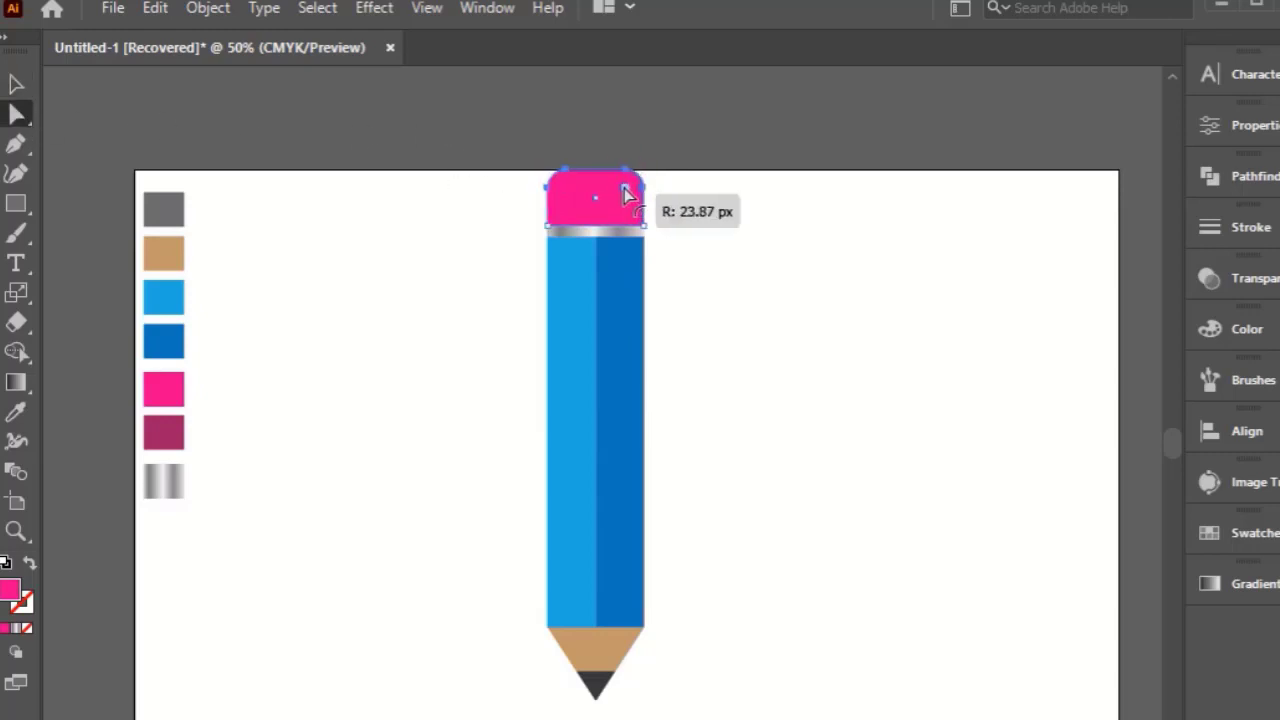
left_click(707, 258)
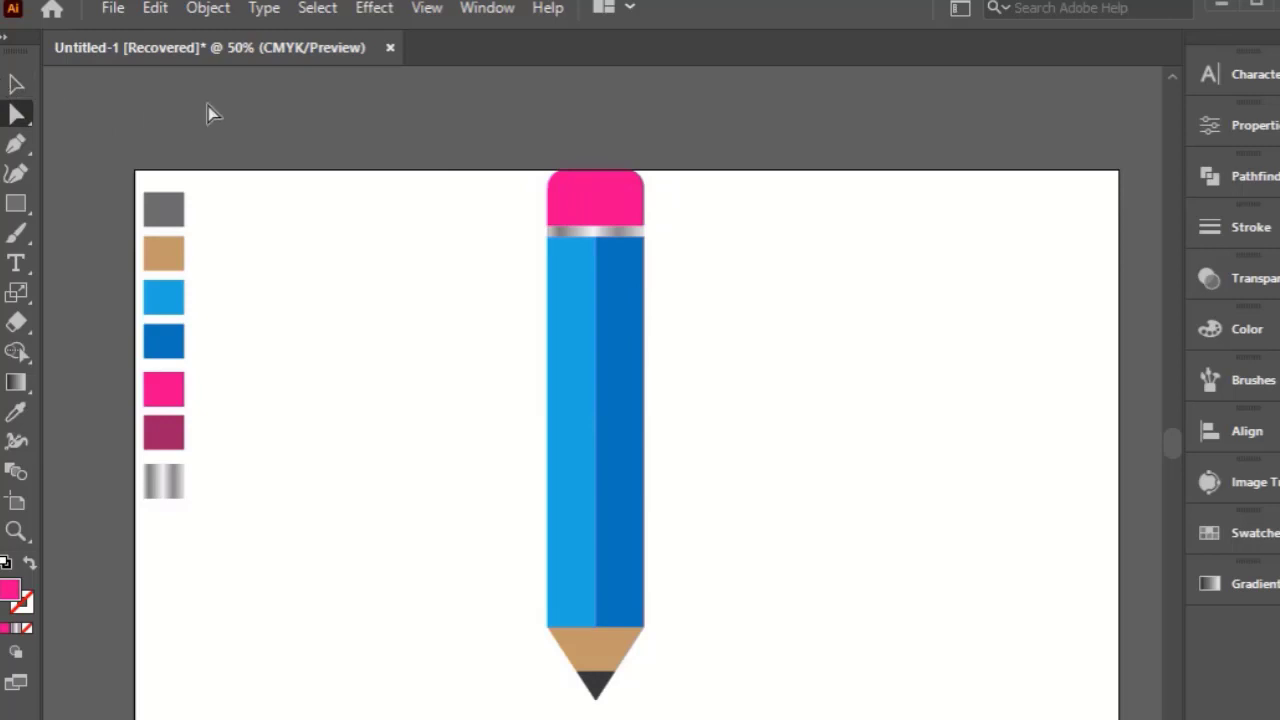
left_click_drag(375, 177, 872, 666)
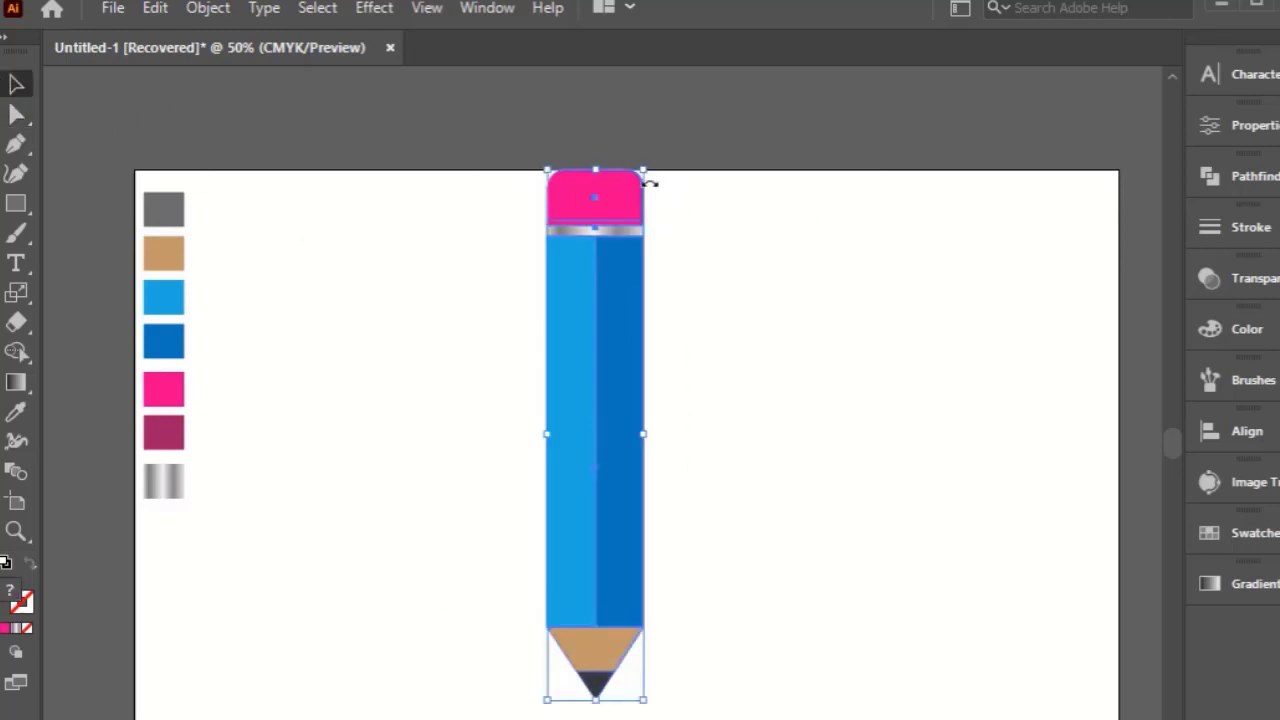
left_click_drag(644, 172, 640, 177)
- Scale the whole pencil down slightly and move it lower on the page
left_click(731, 313)
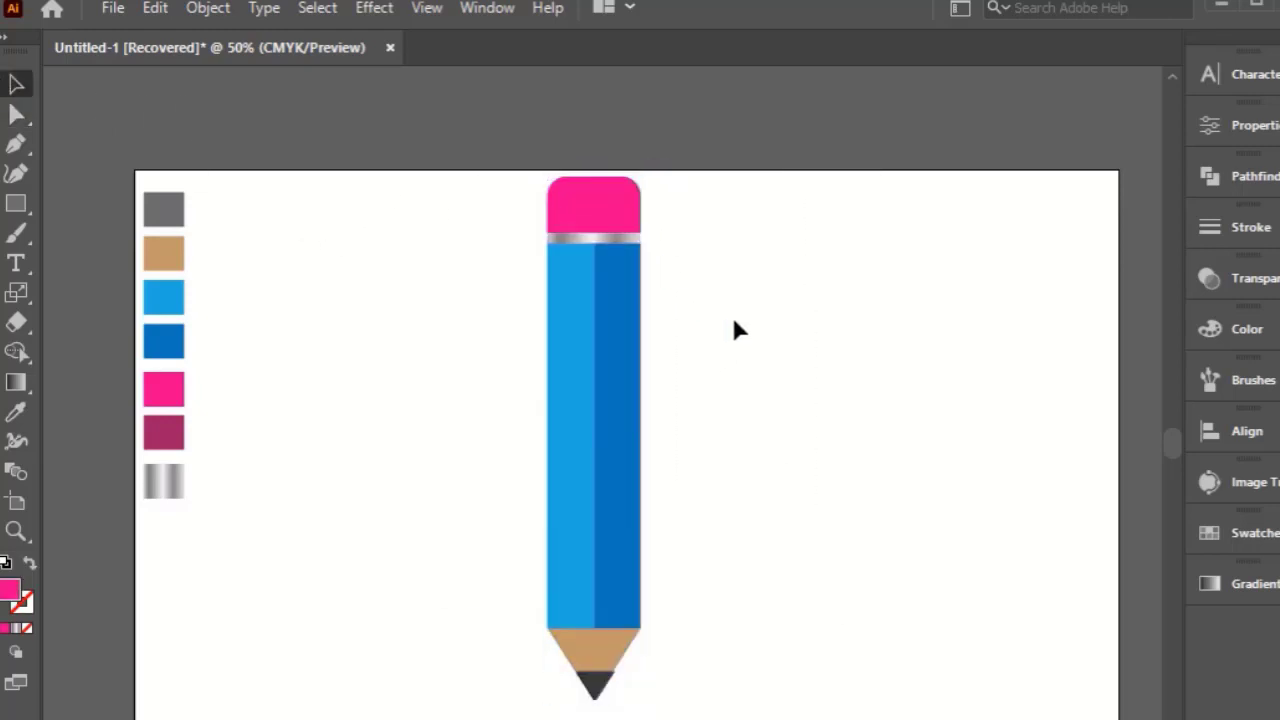
key("ctrl+z")
left_click_drag(358, 172, 843, 645)
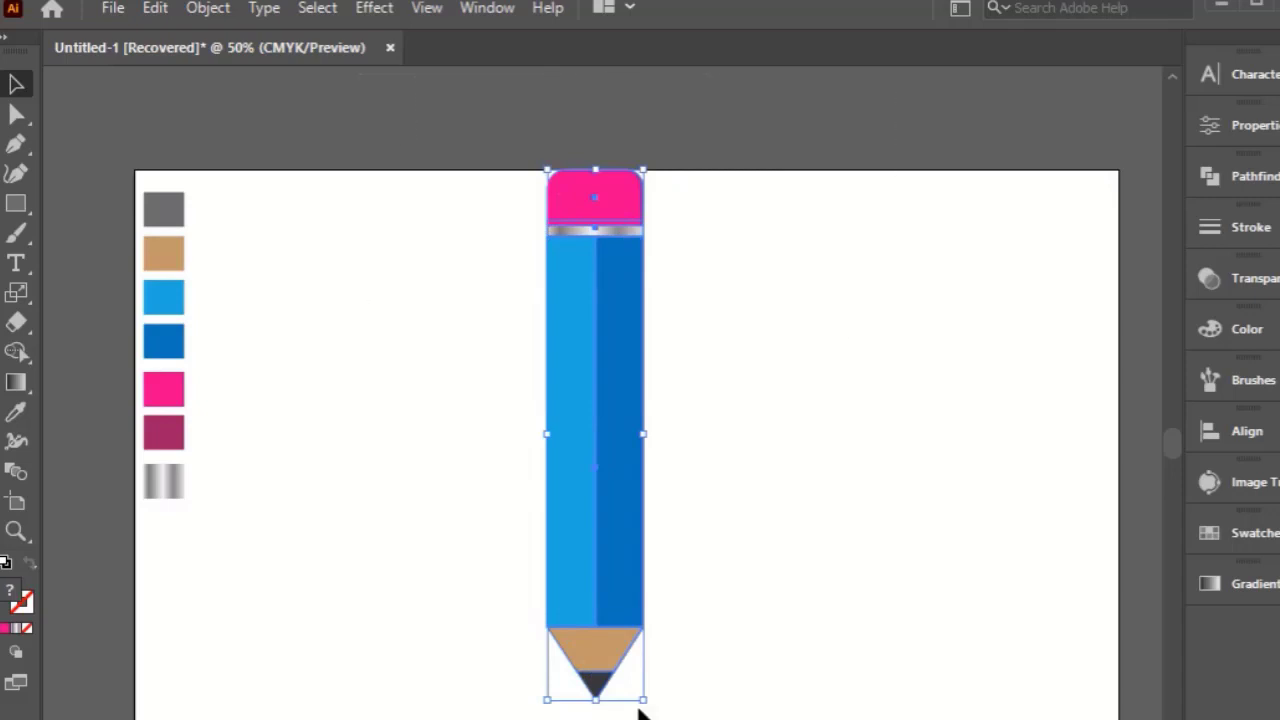
left_click_drag(643, 700, 632, 637)
left_click_drag(571, 517, 571, 594)
left_click(730, 637)
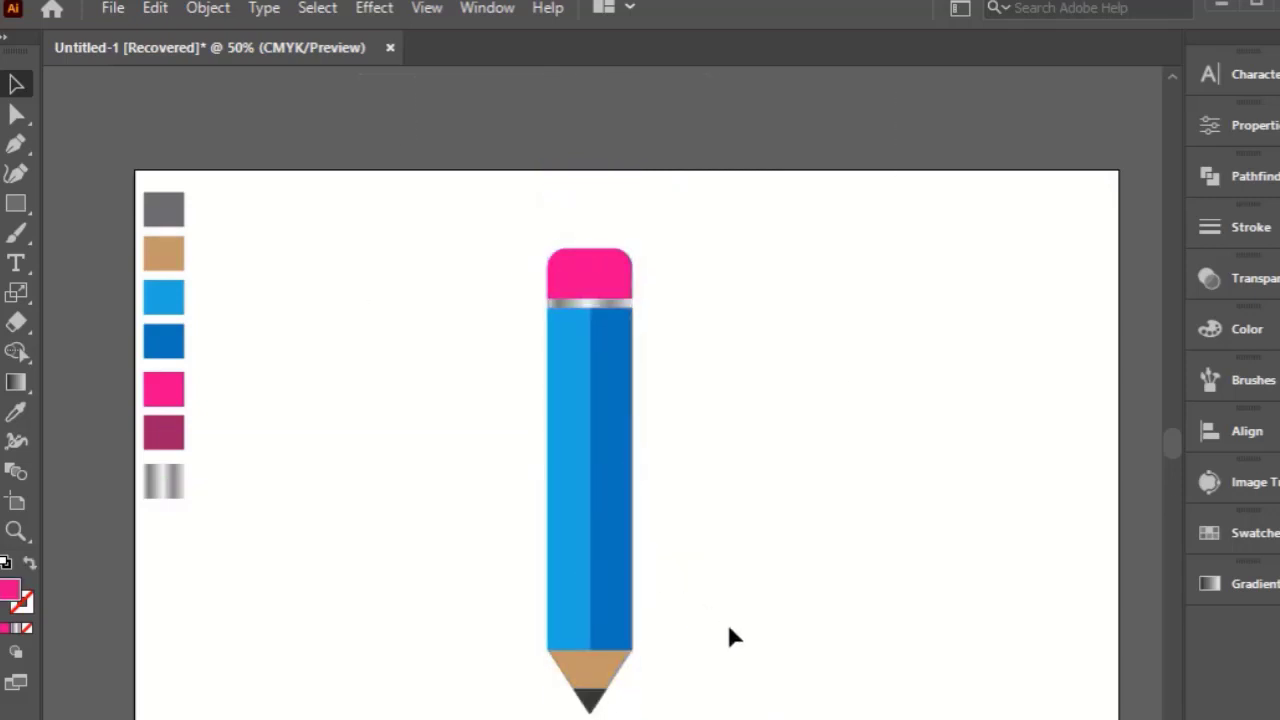
- Place an eraser copy shifted right and colour it dark magenta
scroll(643, 306, "up", 1)
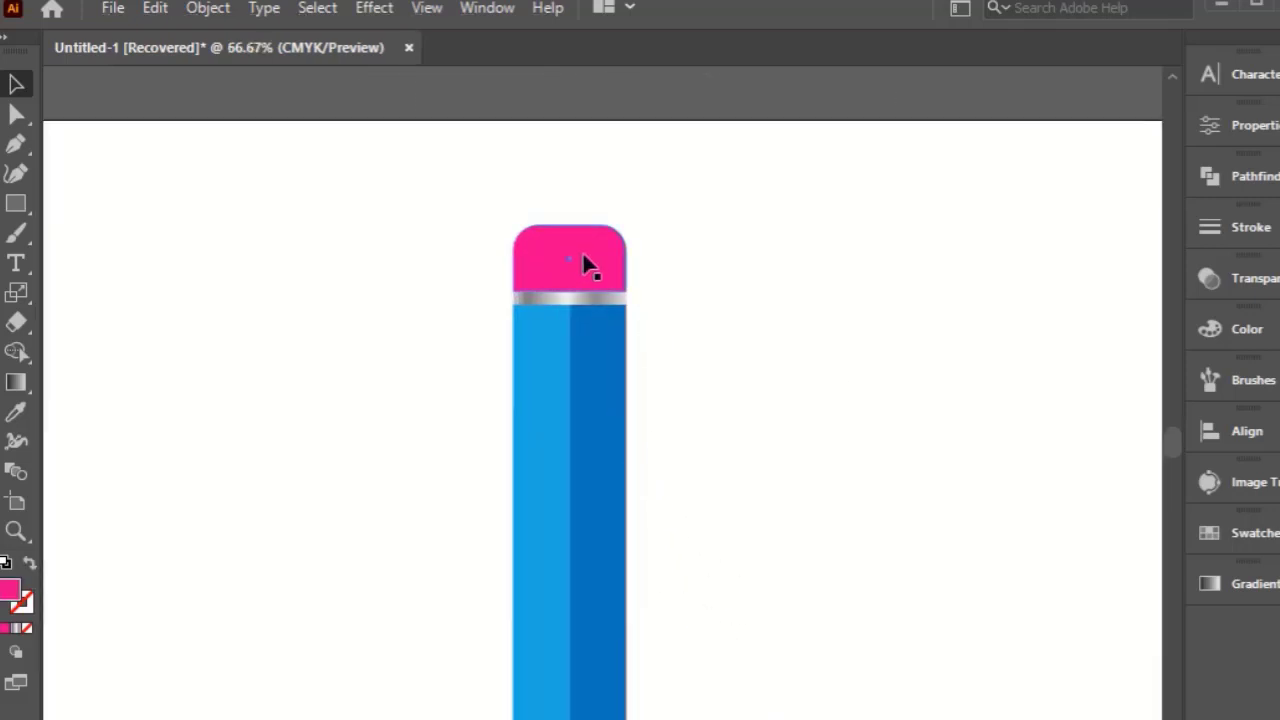
left_click_drag(582, 258, 605, 260)
scroll(597, 265, "down", 1)
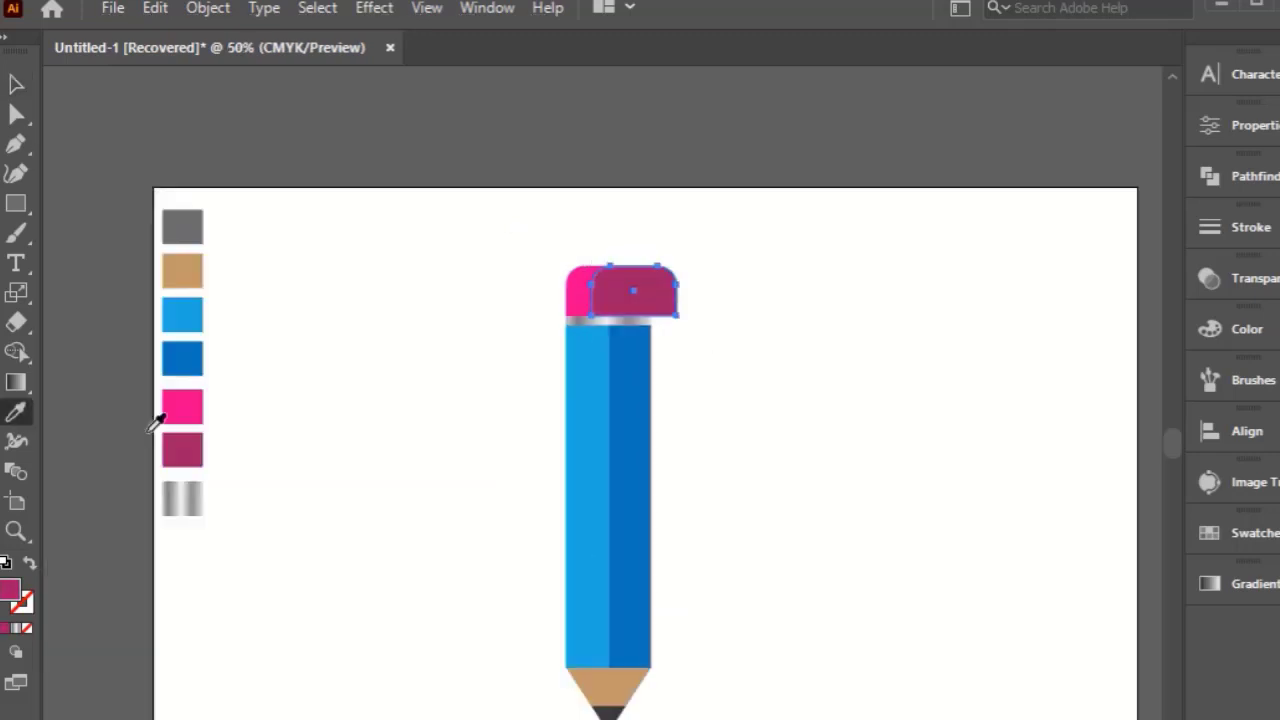
left_click(16, 412)
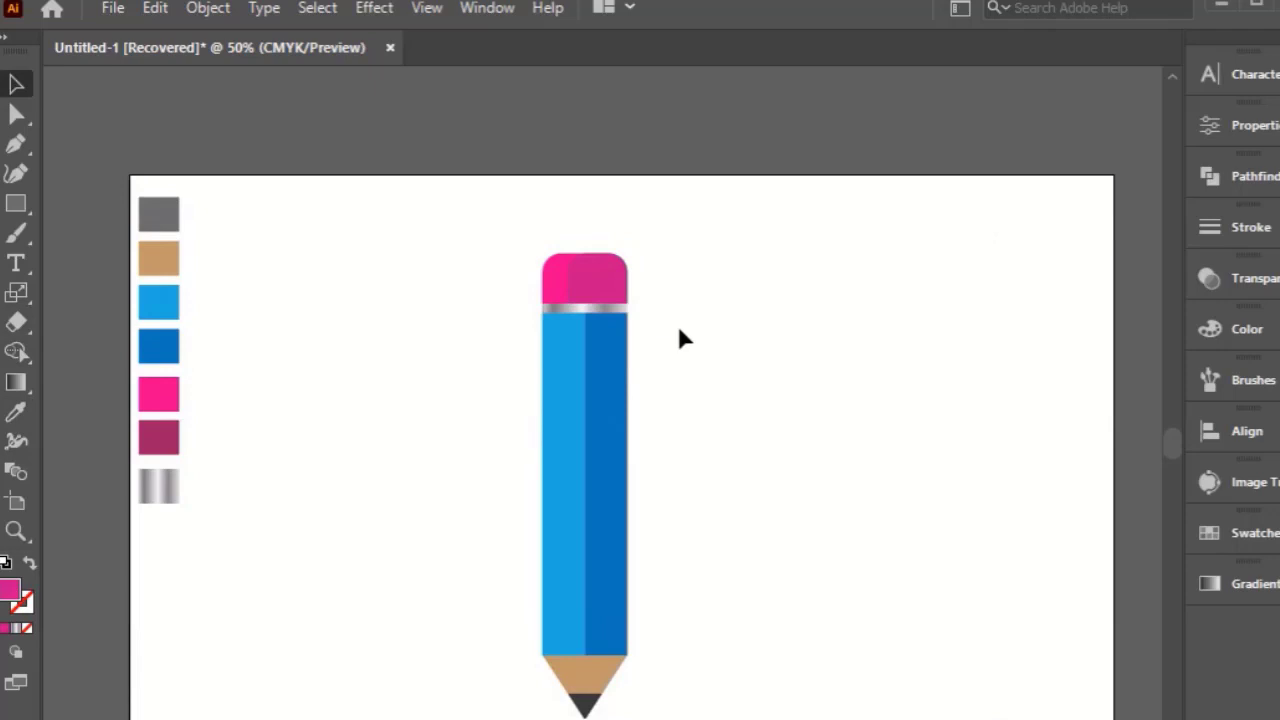
left_click(574, 317)
- Bring the silver band to the front over the eraser and zoom in to check its edge
scroll(574, 317, "up", 5)
scroll(577, 318, "up", 1)
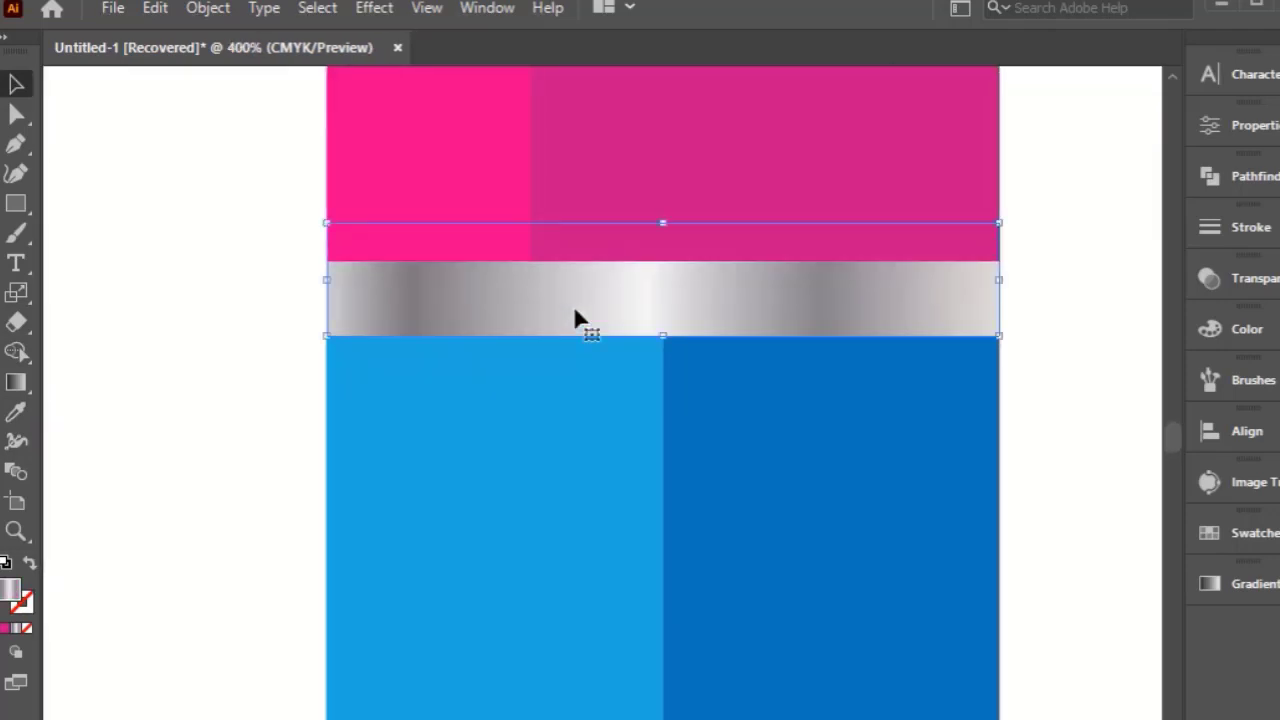
right_click(575, 309)
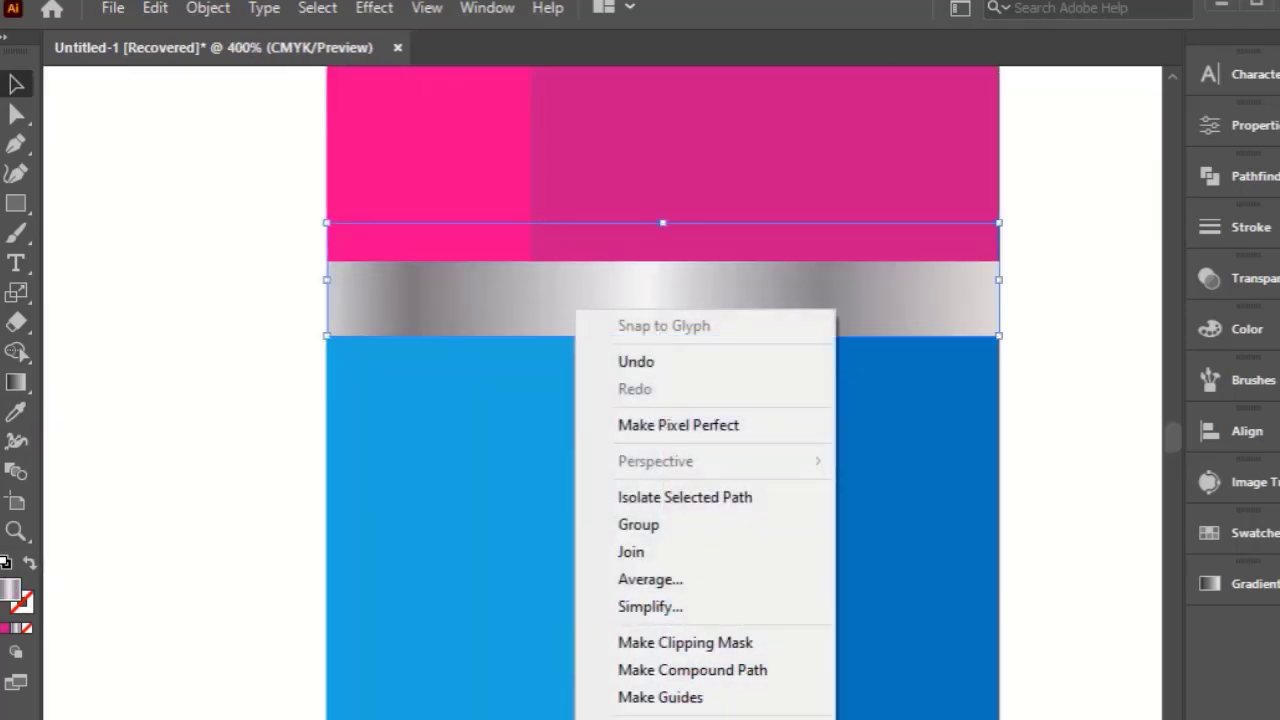
left_click(1002, 445)
scroll(256, 303, "down", 1)
scroll(263, 312, "down", 1)
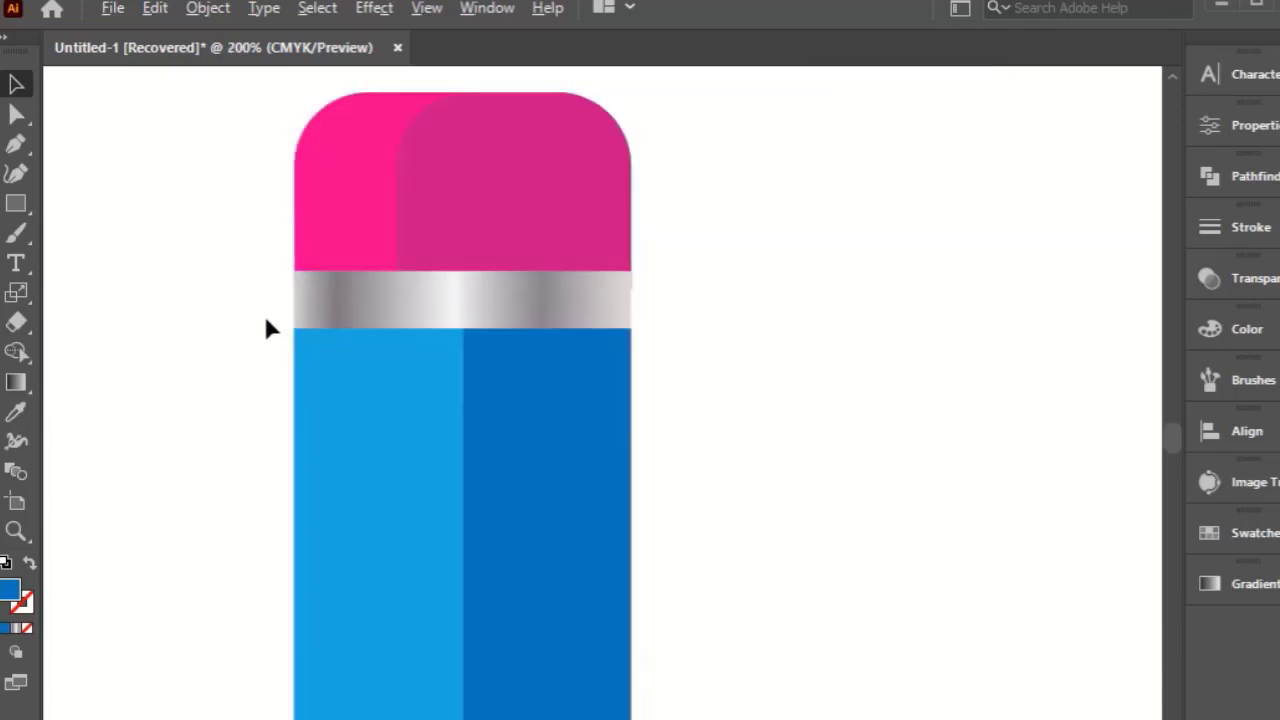
scroll(263, 312, "up", 1)
scroll(284, 304, "up", 2)
scroll(280, 289, "up", 1)
scroll(337, 271, "up", 2)
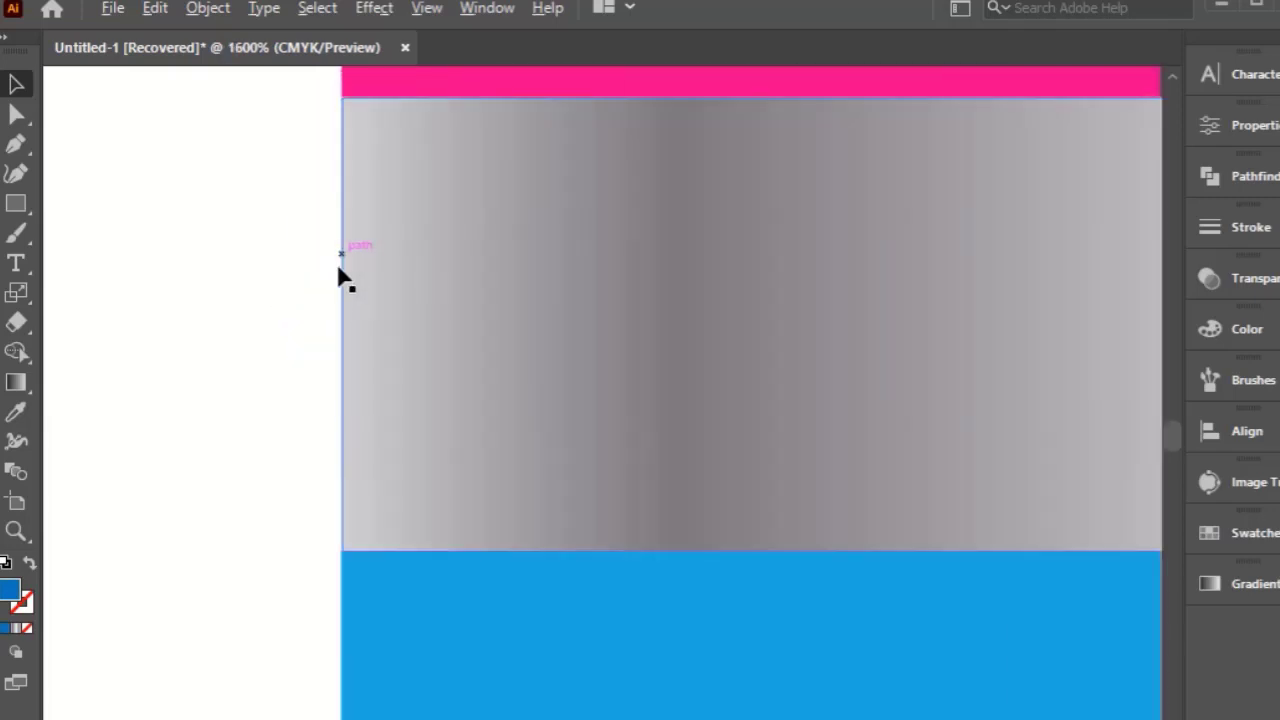
left_click(387, 303)
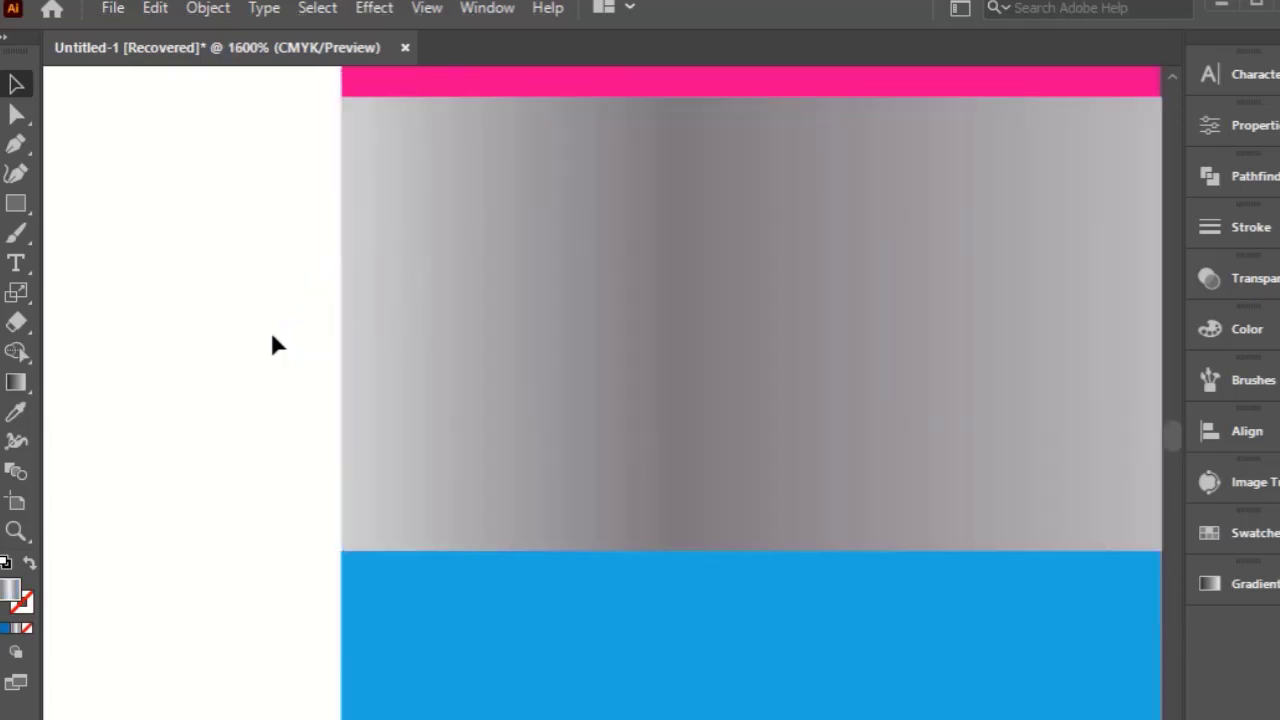
scroll(271, 337, "down", 5)
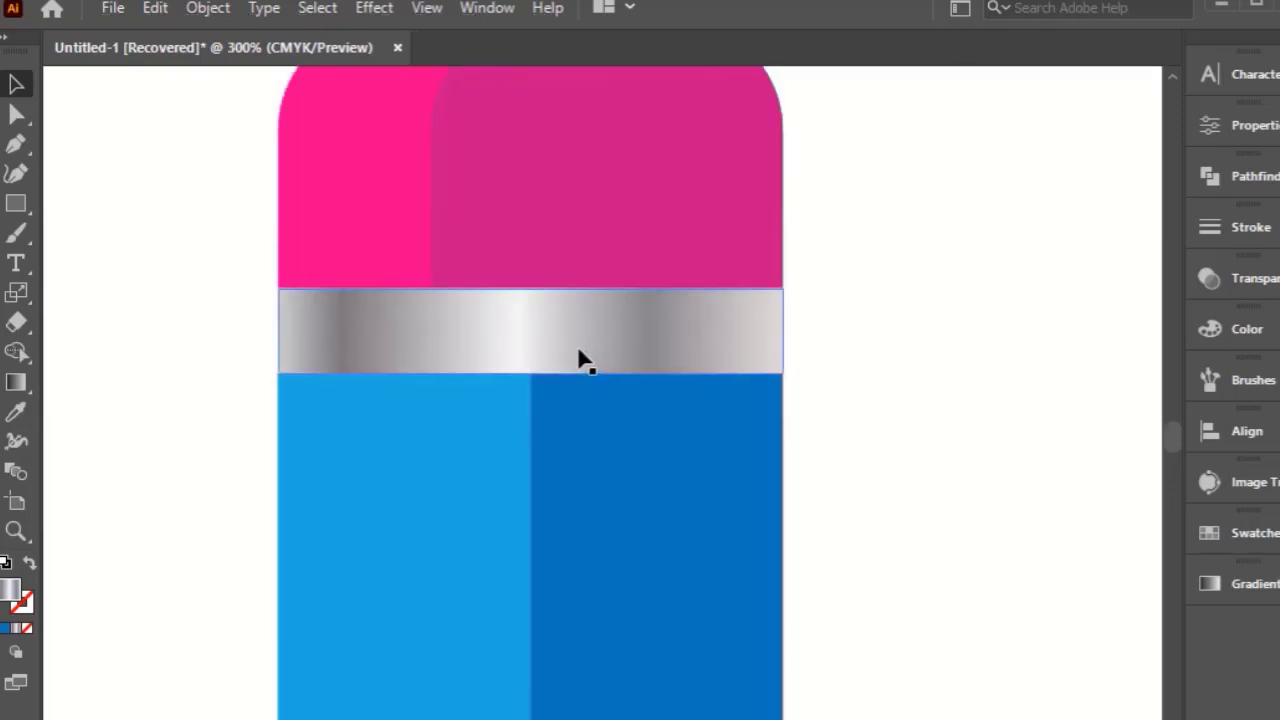
- Make a thin vertical bar from a band copy and repeat it into evenly spaced ridges
left_click_drag(580, 352, 580, 490)
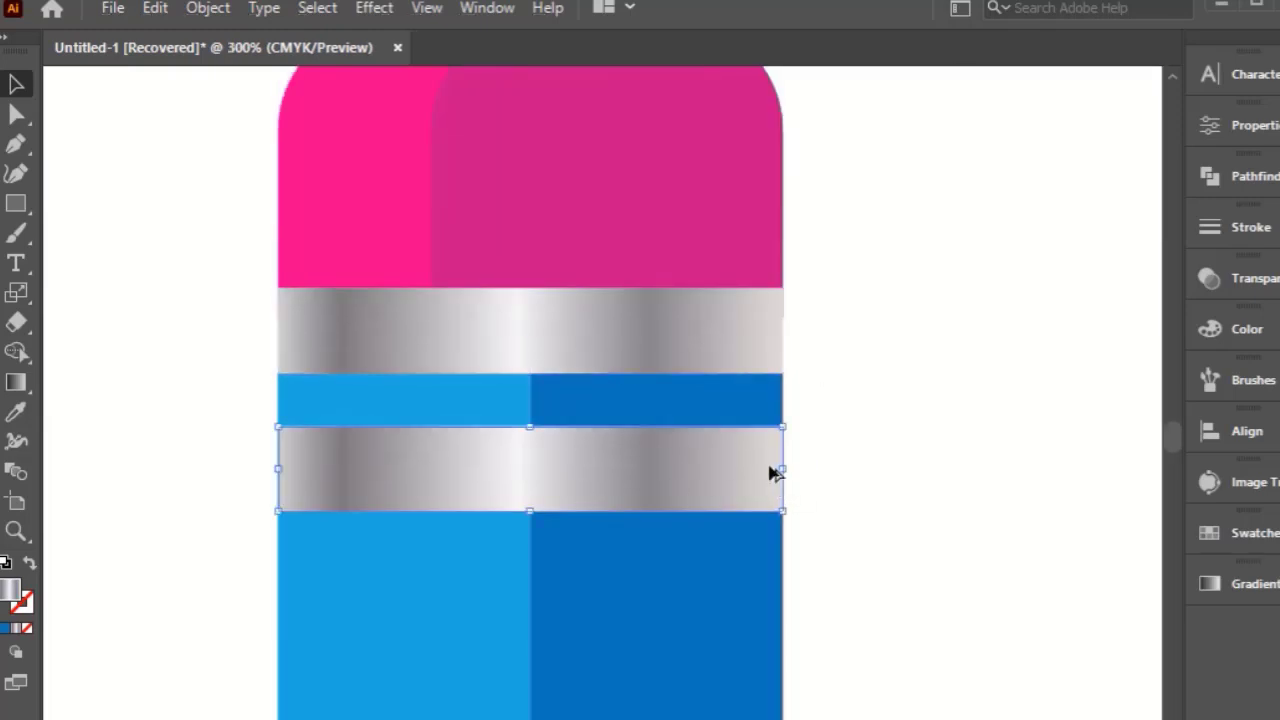
mouse_move(780, 470)
left_mouse_down()
mouse_move(538, 470)
mouse_move(317, 356)
mouse_move(383, 357)
left_mouse_up()
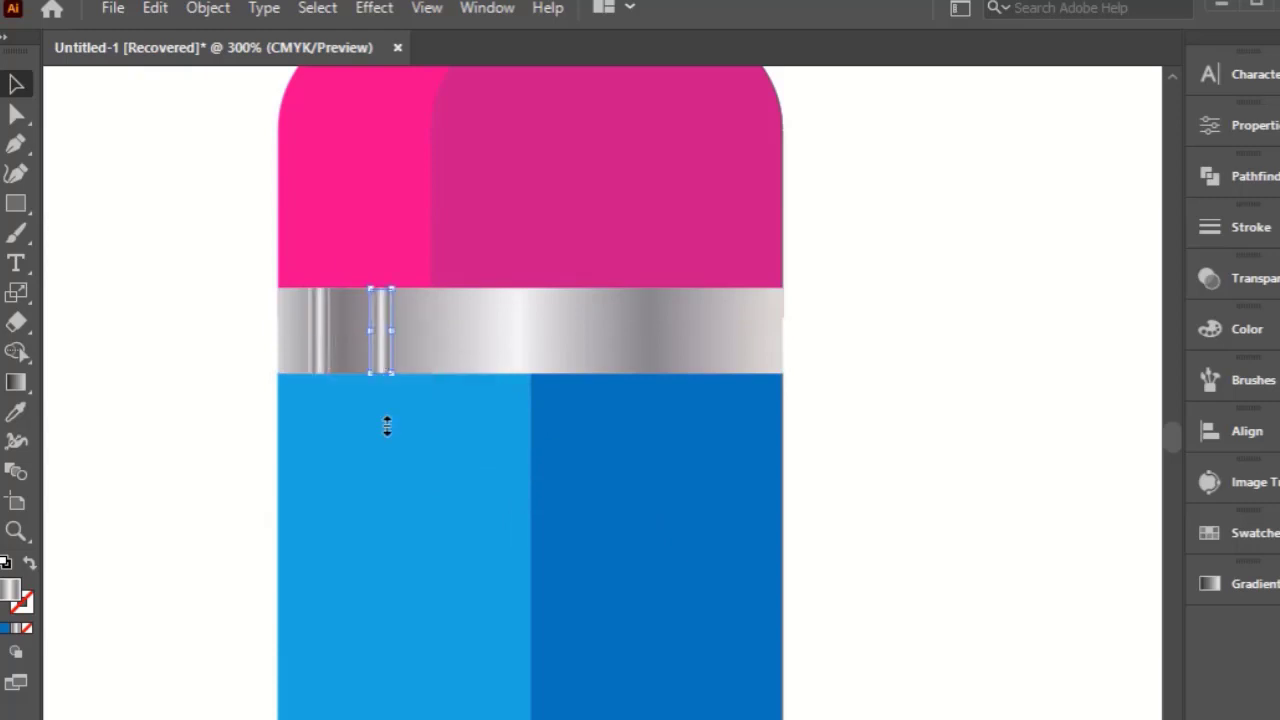
key("ctrl+d")
key("ctrl+d")
key("ctrl+d")
key("ctrl+d")
key("ctrl+d")
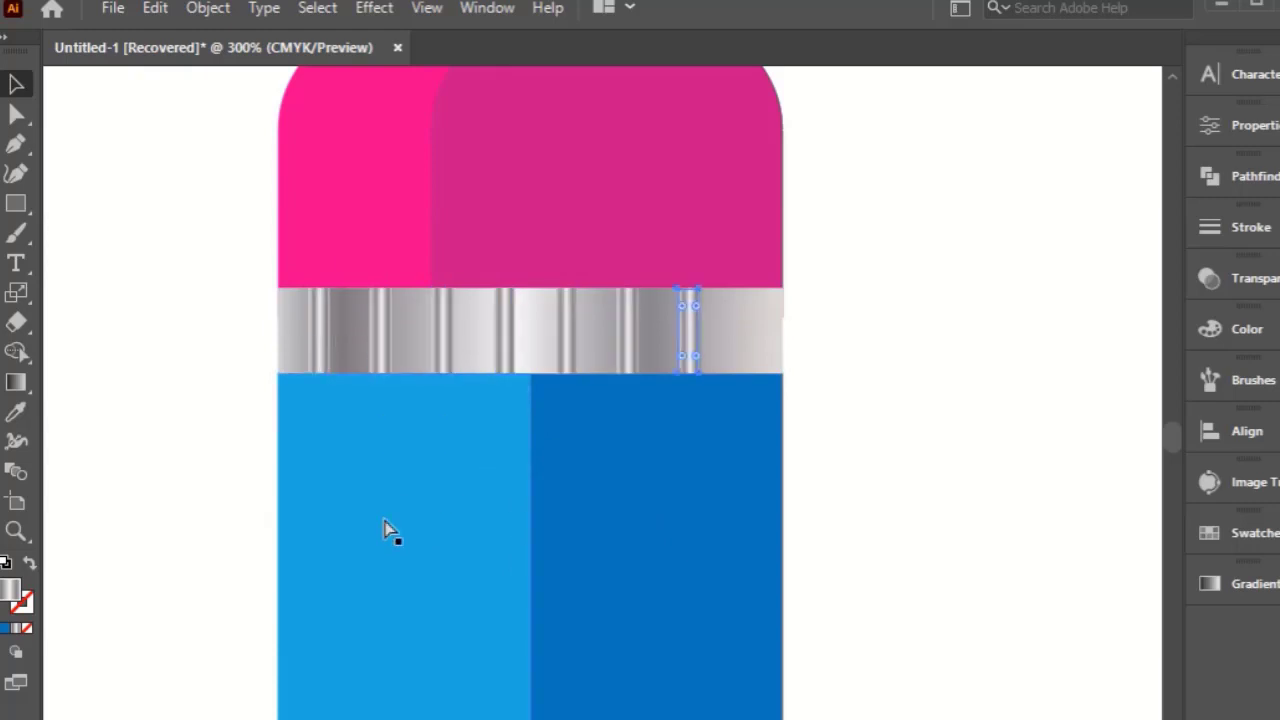
key("ctrl+d")
- Group the ridge bars and apply Vertical Align Center on the band
left_click_drag(323, 363, 765, 290)
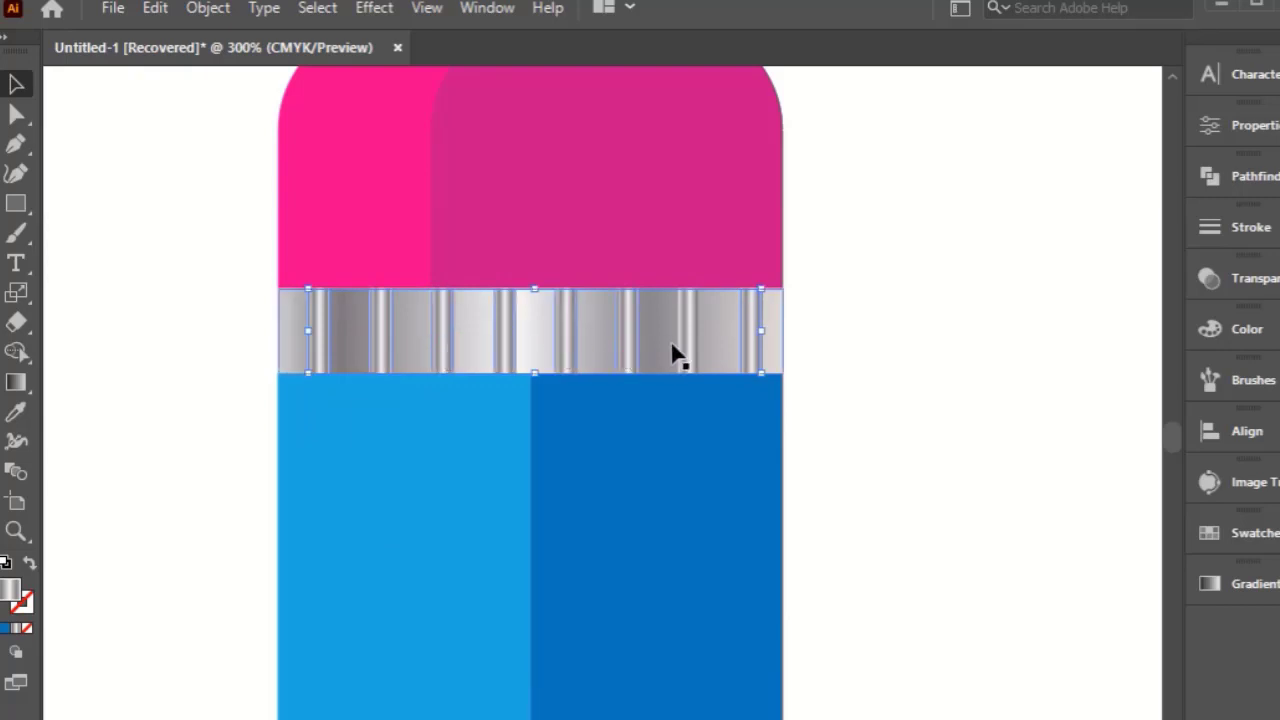
right_click(744, 331)
left_click(818, 481)
left_click(1245, 433)
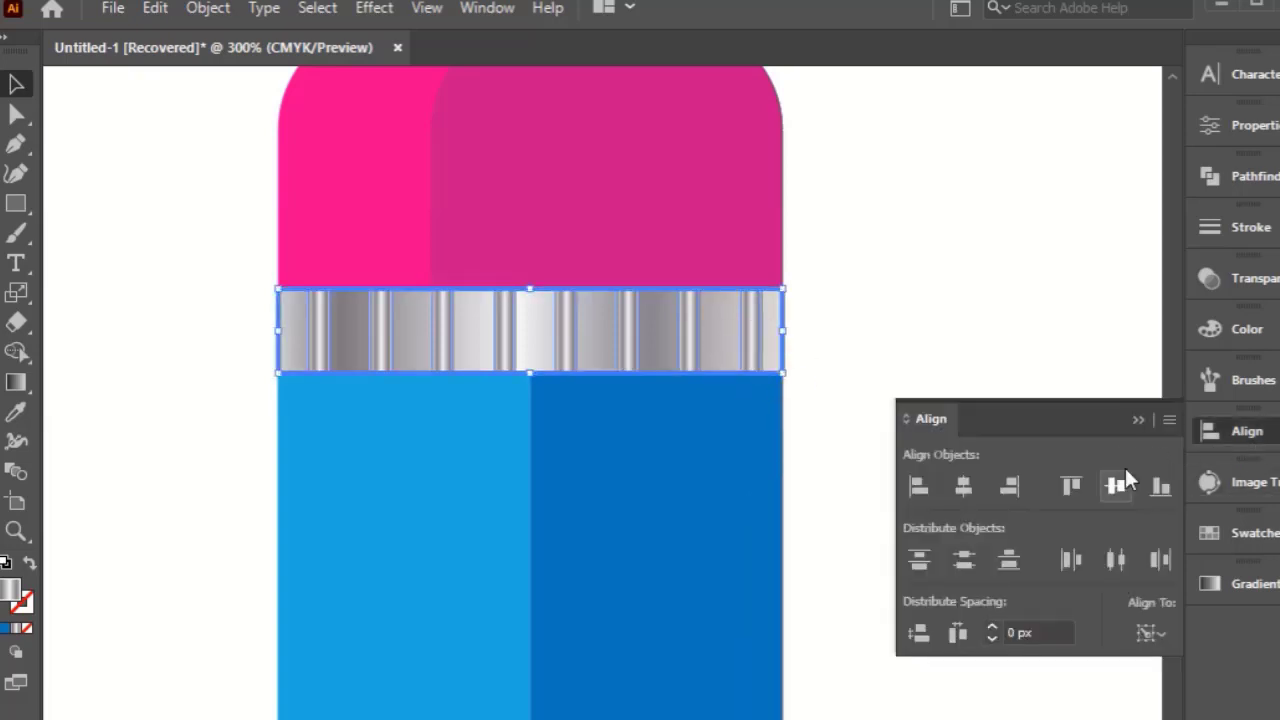
left_click(963, 479)
left_click(1138, 419)
left_click(997, 385)
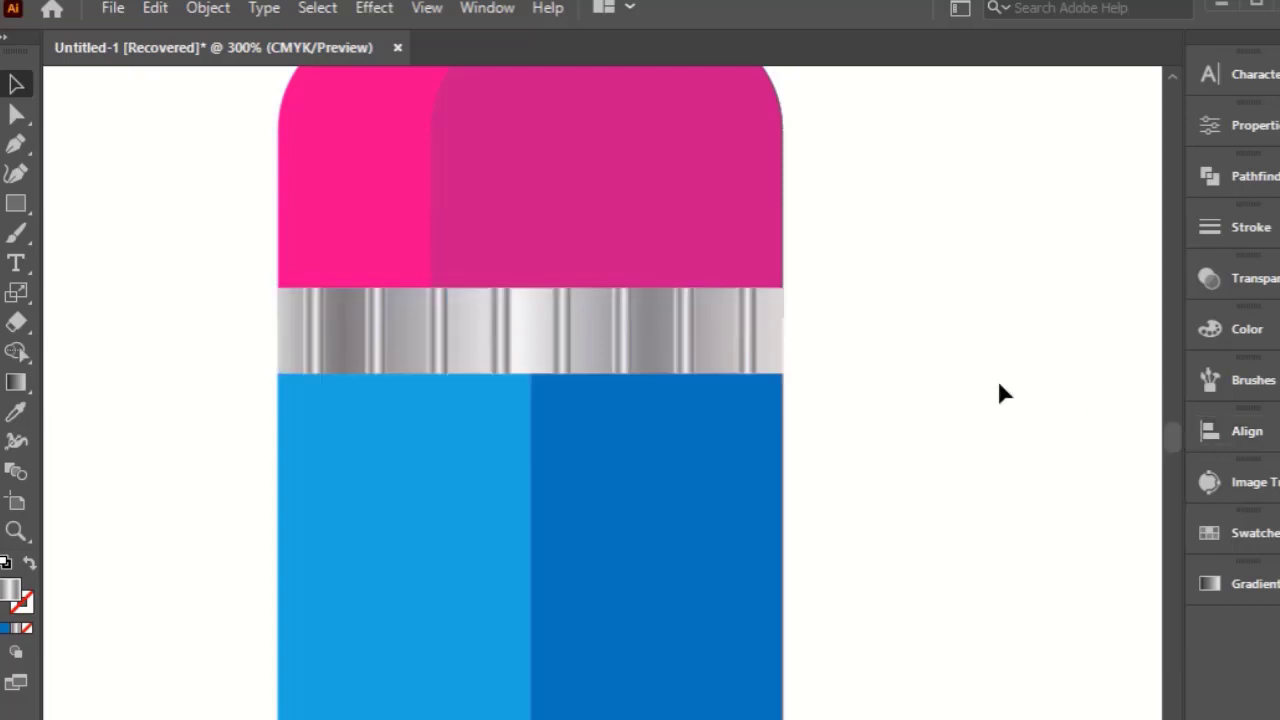
scroll(705, 397, "down", 3)
scroll(446, 343, "down", 1)
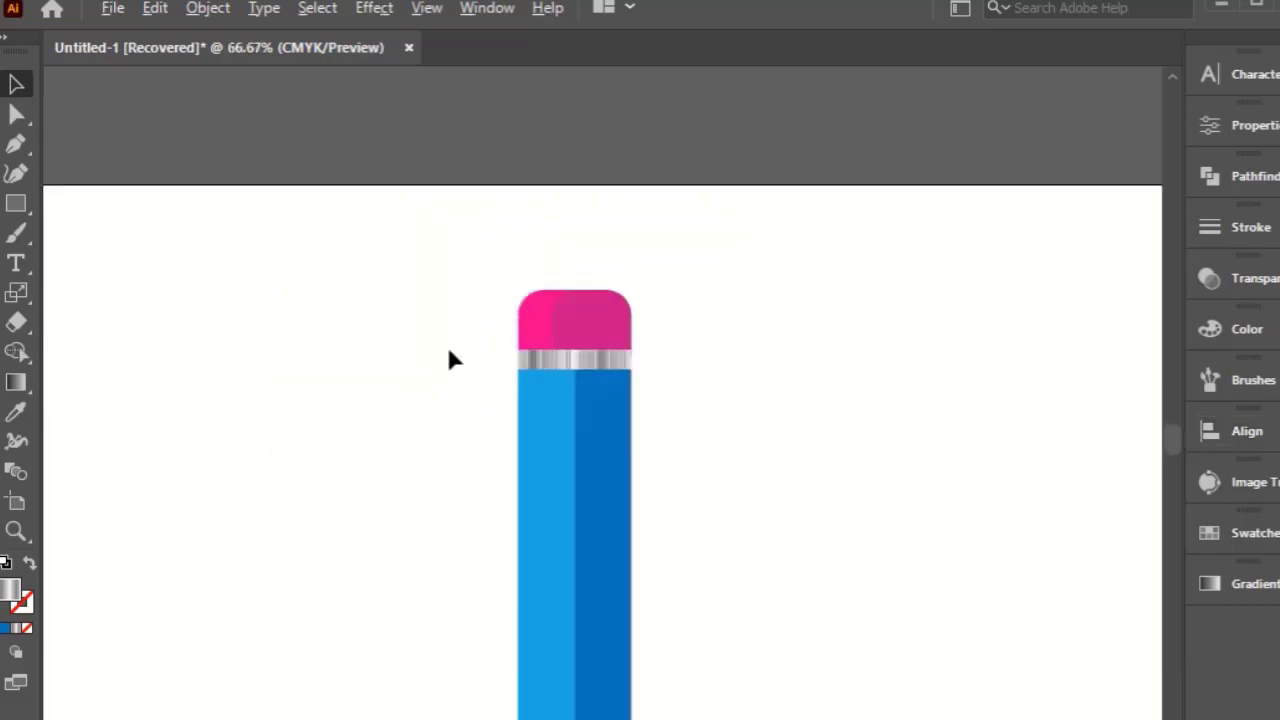
scroll(471, 382, "down", 2)
scroll(560, 371, "down", 1)
scroll(565, 395, "down", 1)
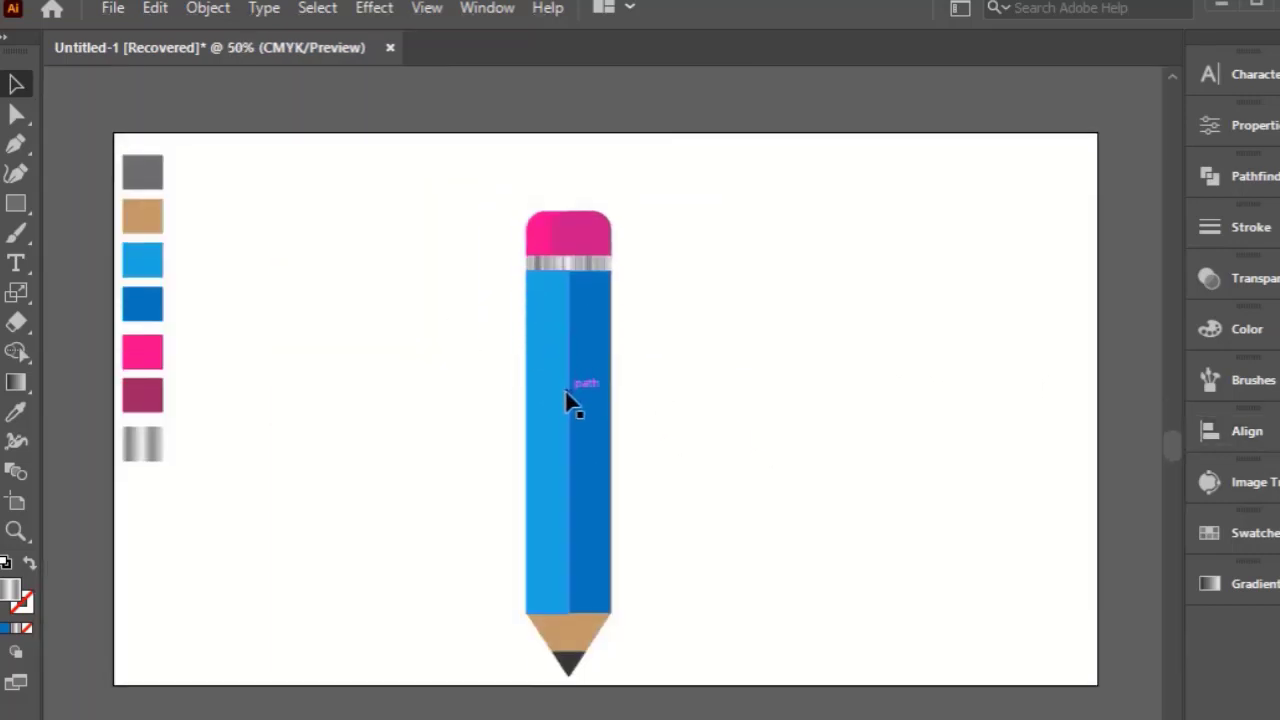
scroll(590, 430, "down", 1)
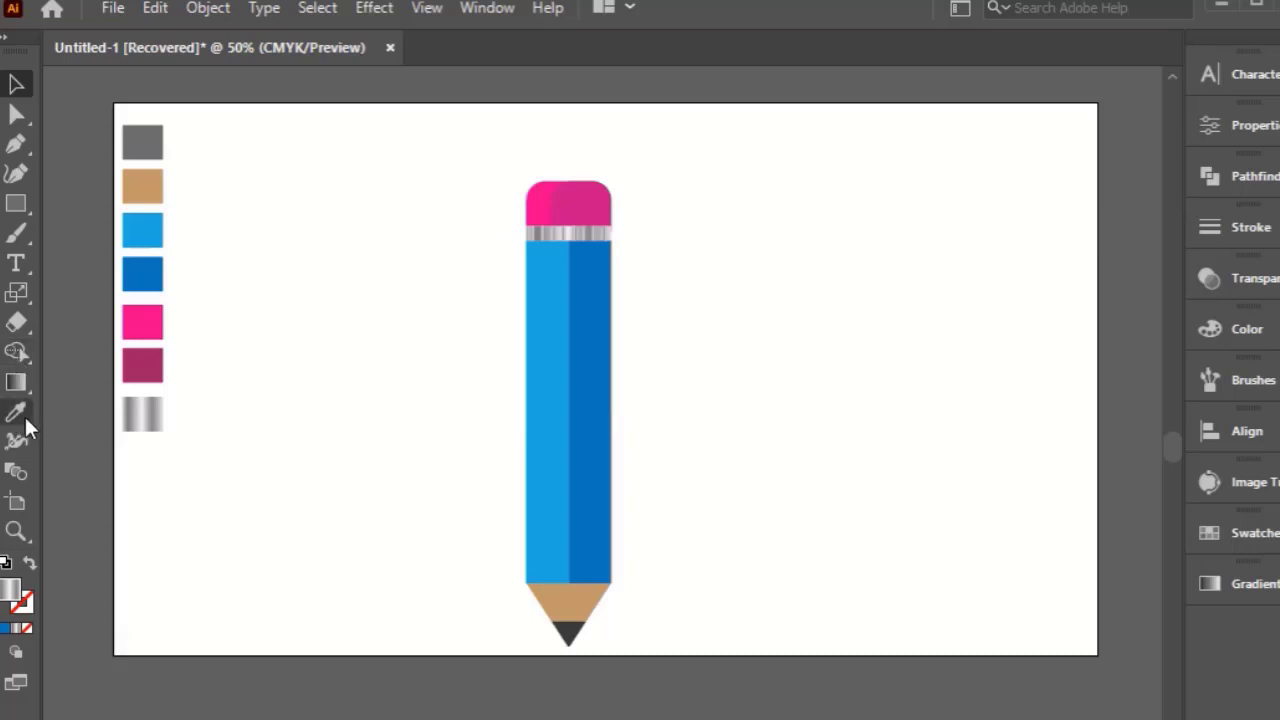
- Type 'pencile', convert it to outlines and apply the silver gradient
left_click(16, 264)
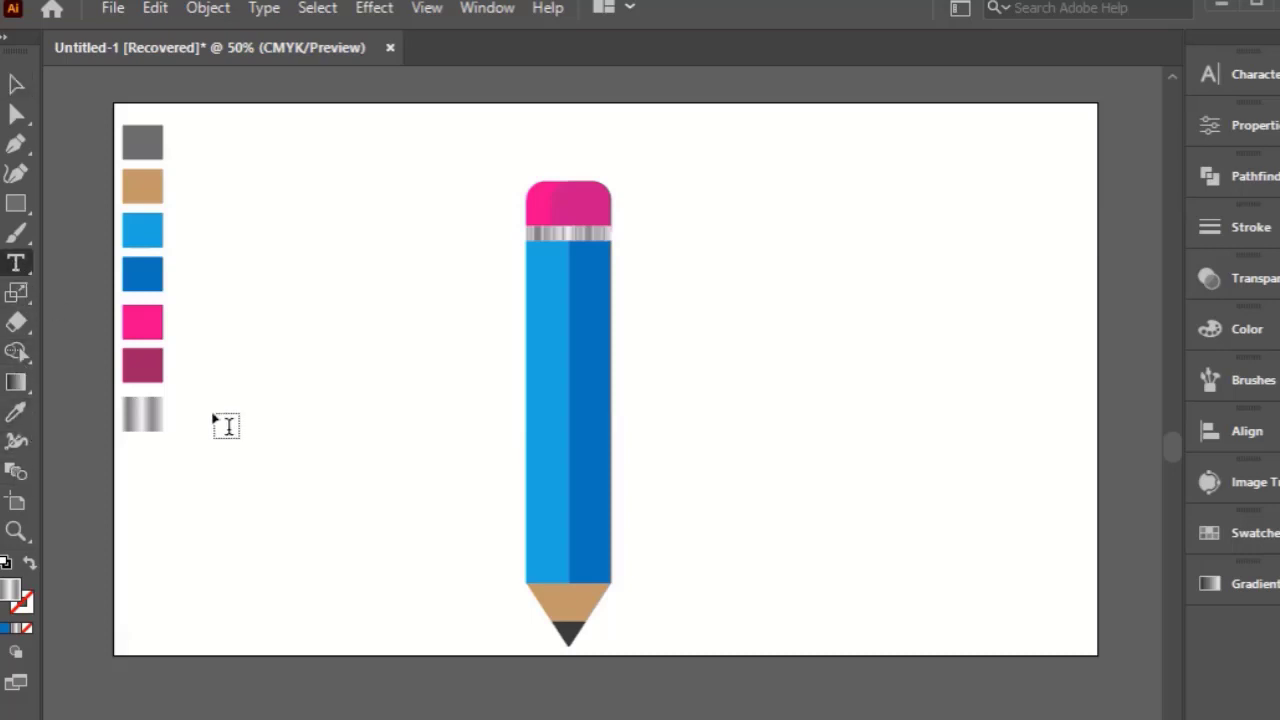
left_click(238, 425)
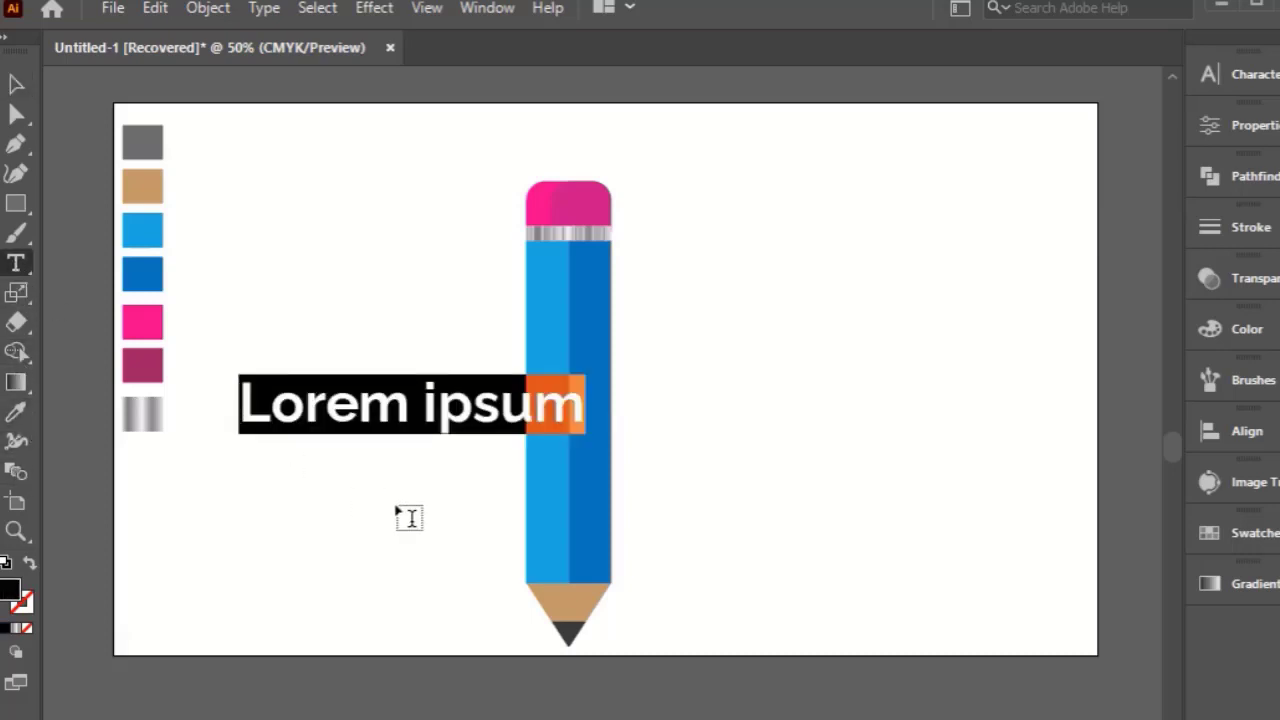
type("p")
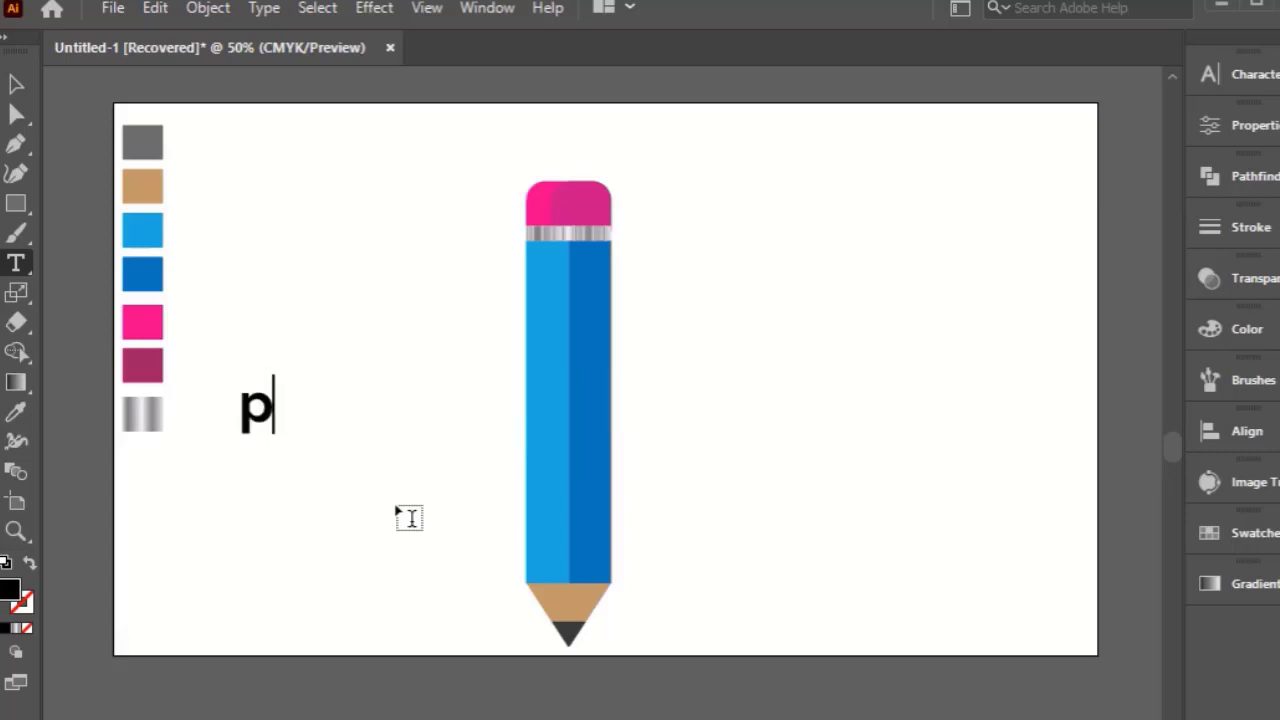
type("encil")
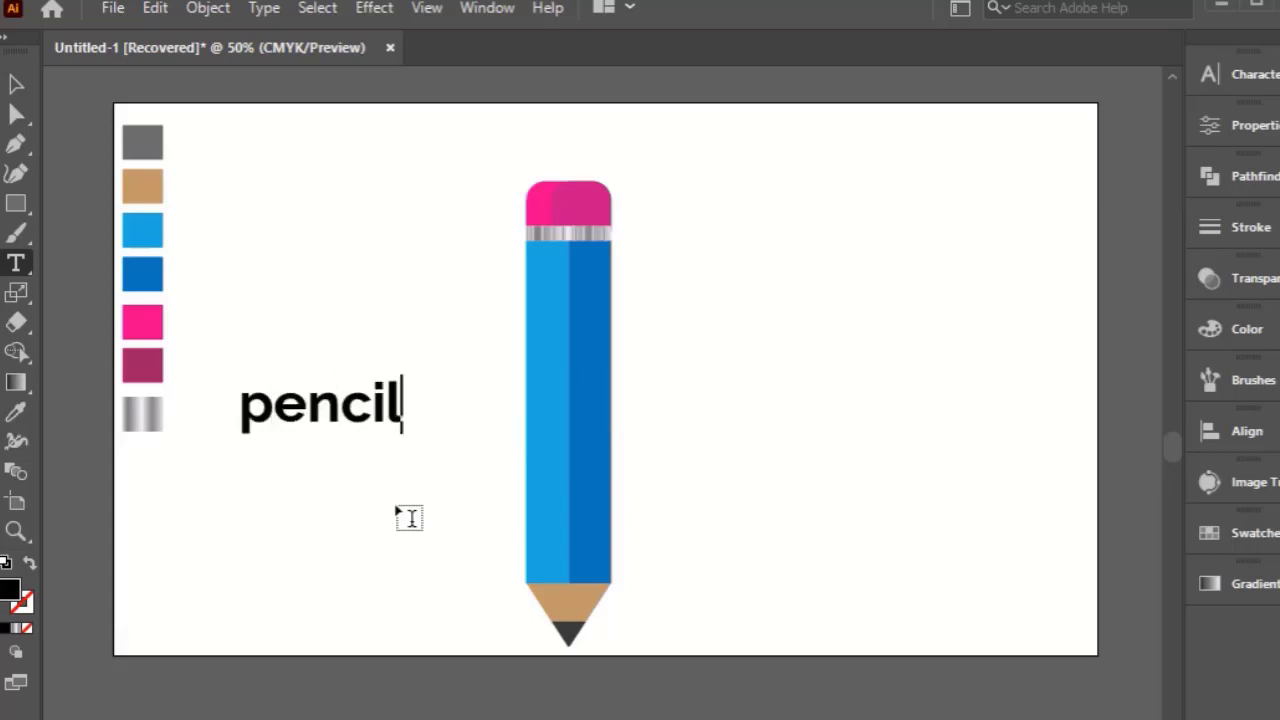
type("e")
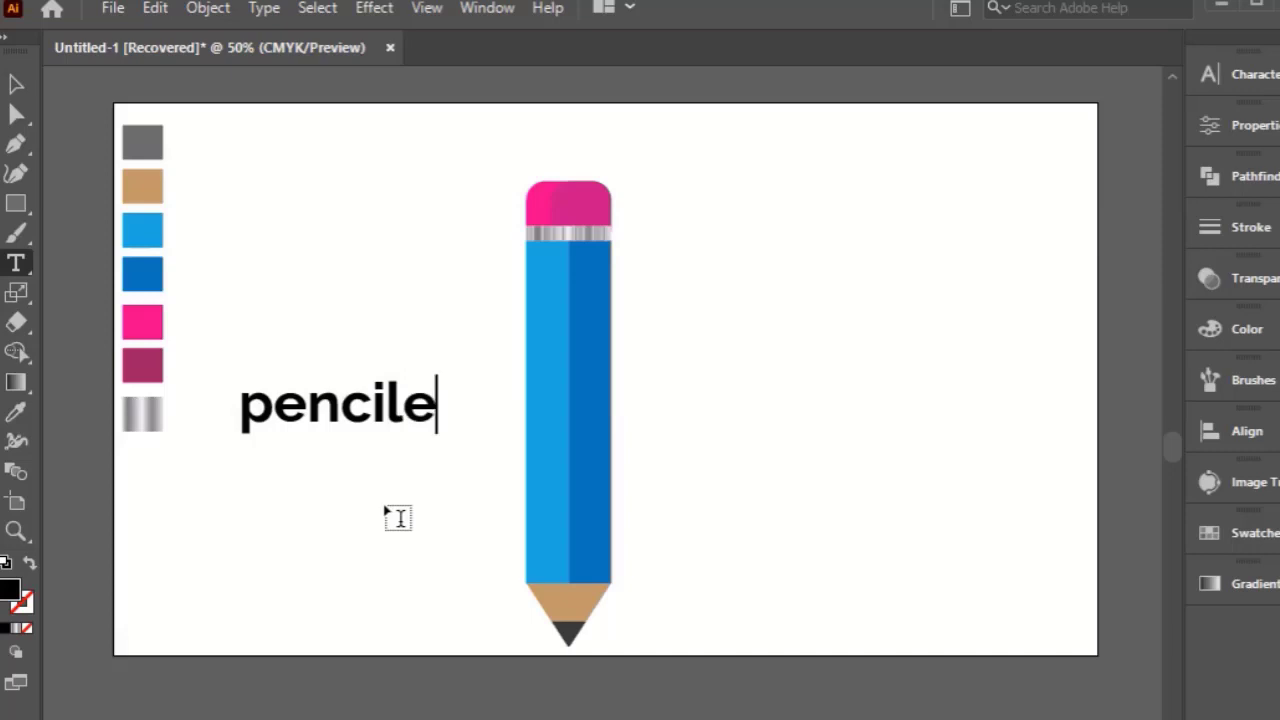
key("Escape")
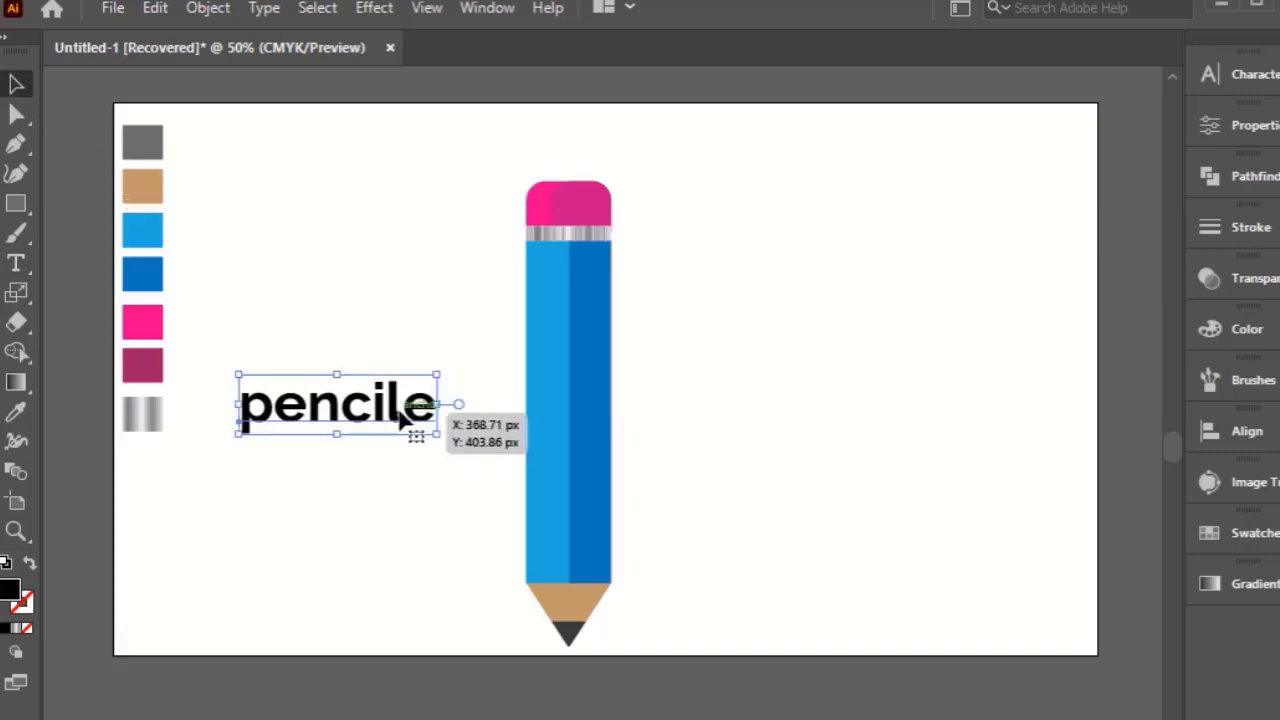
right_click(403, 418)
left_click(488, 620)
key("i")
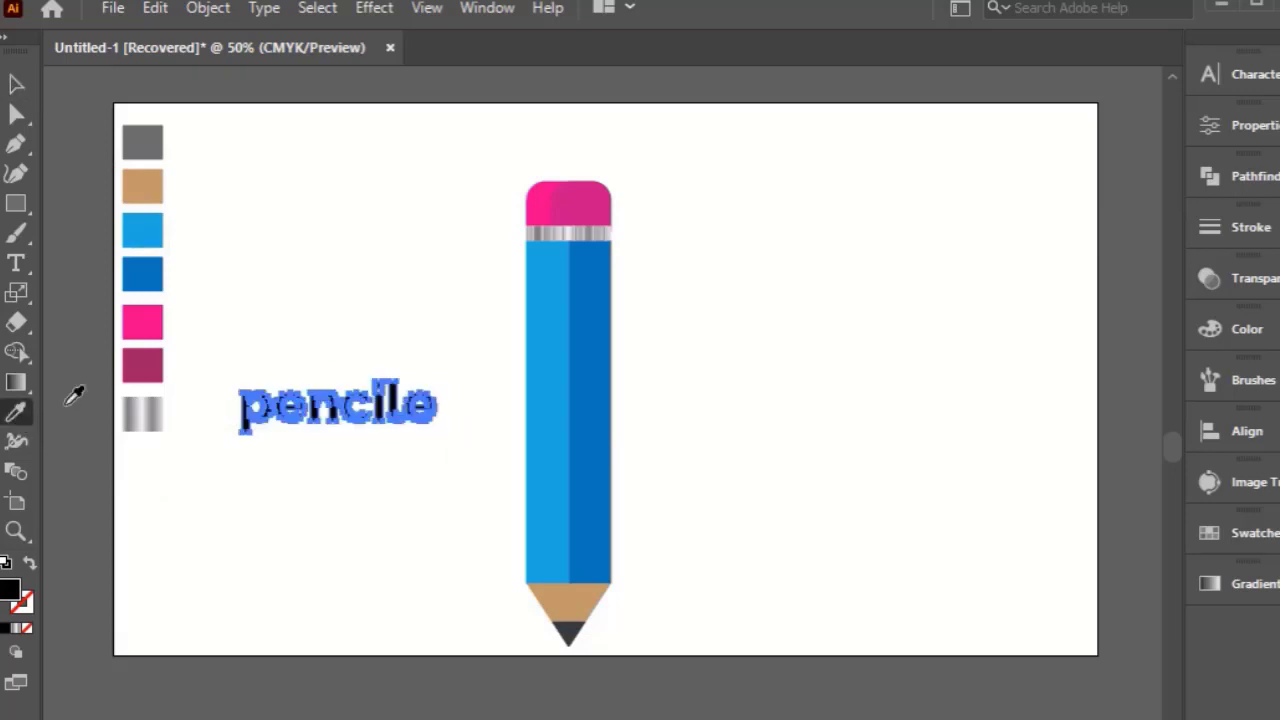
left_click(145, 412)
- Rotate the 'pencile' label vertical and shrink it onto the light blue body half
left_click(20, 88)
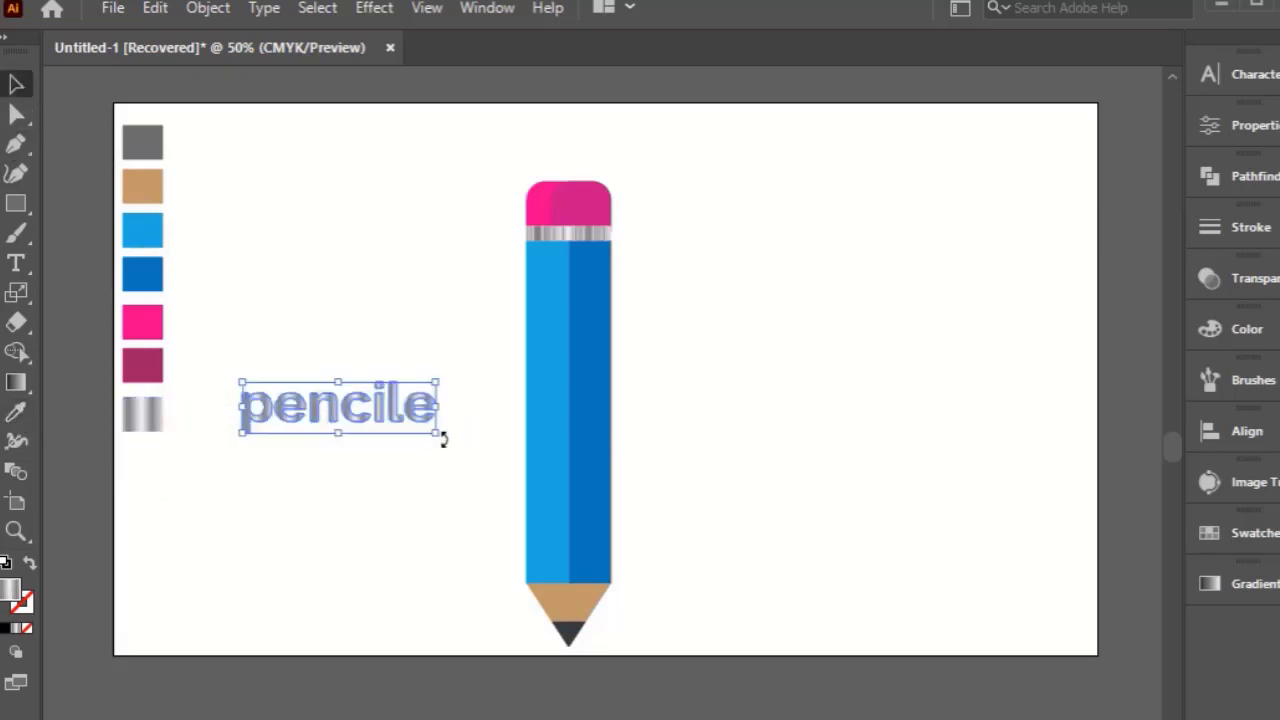
left_click_drag(444, 440, 403, 246)
left_click_drag(314, 367, 555, 353)
scroll(555, 356, "up", 2)
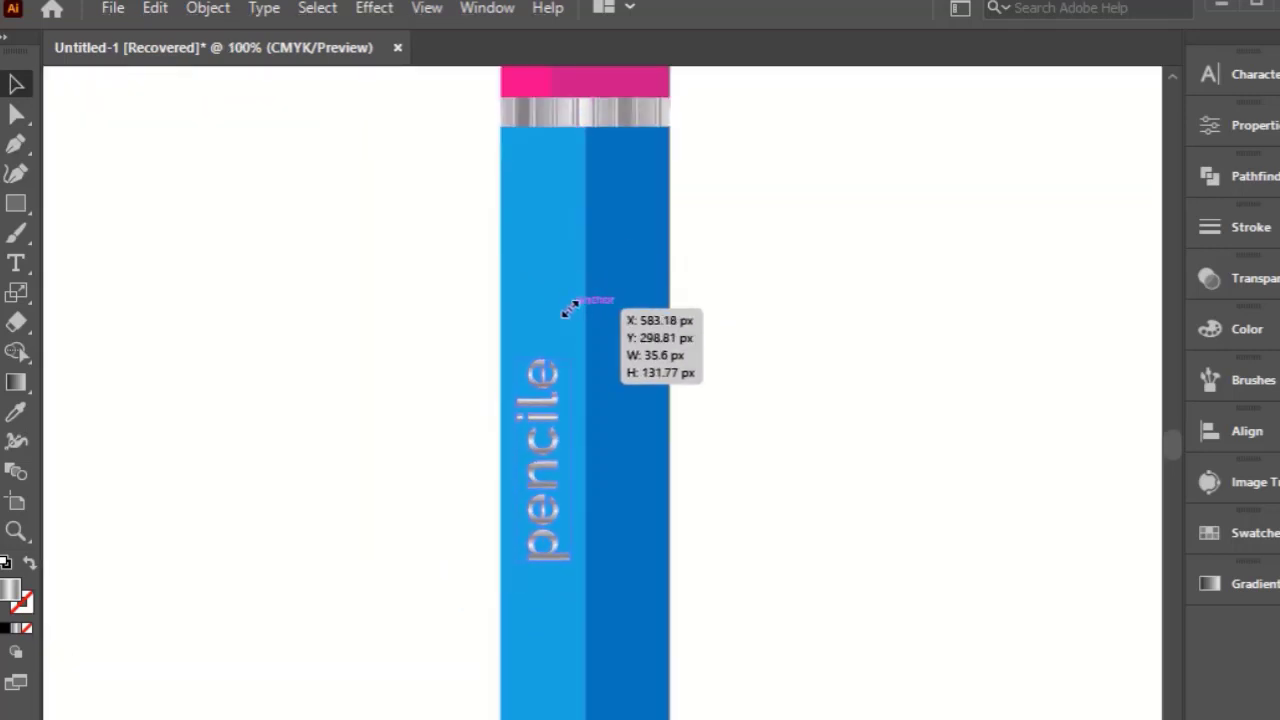
left_click_drag(586, 290, 560, 326)
left_click(391, 371)
scroll(437, 352, "down", 1)
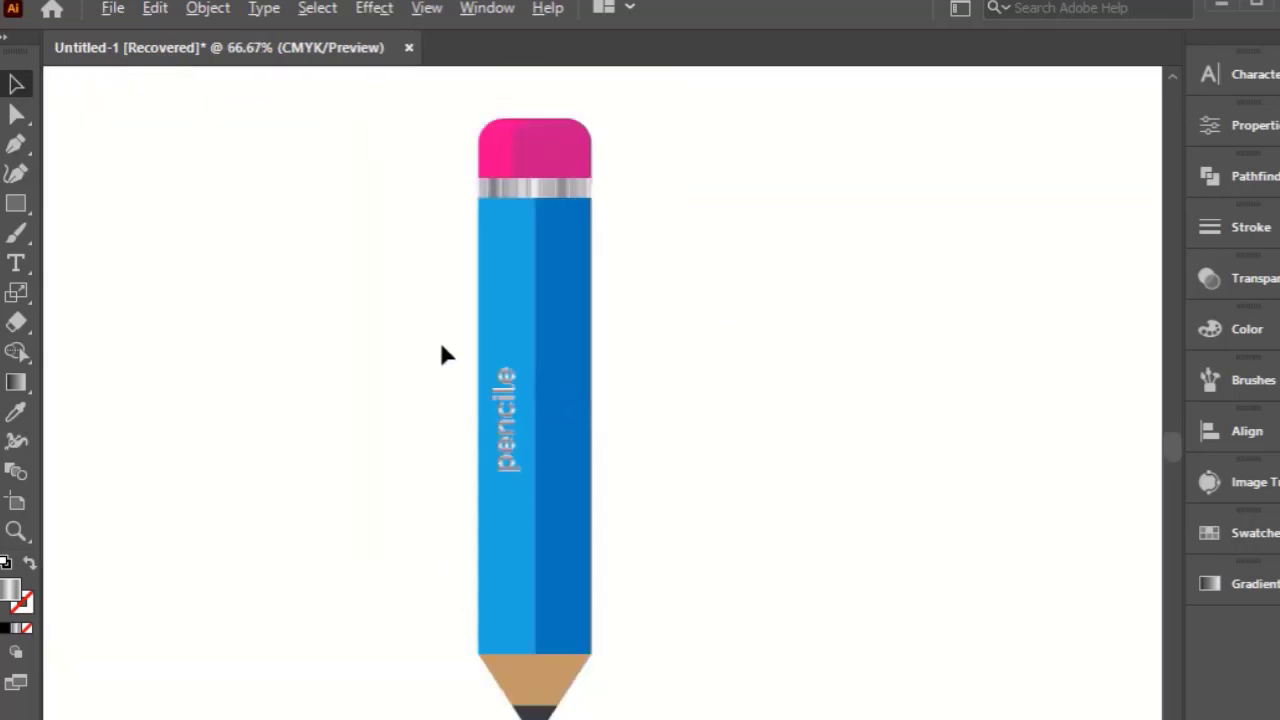
scroll(515, 407, "left", 2)
- Start an Inner Glow on the 'pencile' label in Normal mode, glowing from the Edge
left_click(603, 418)
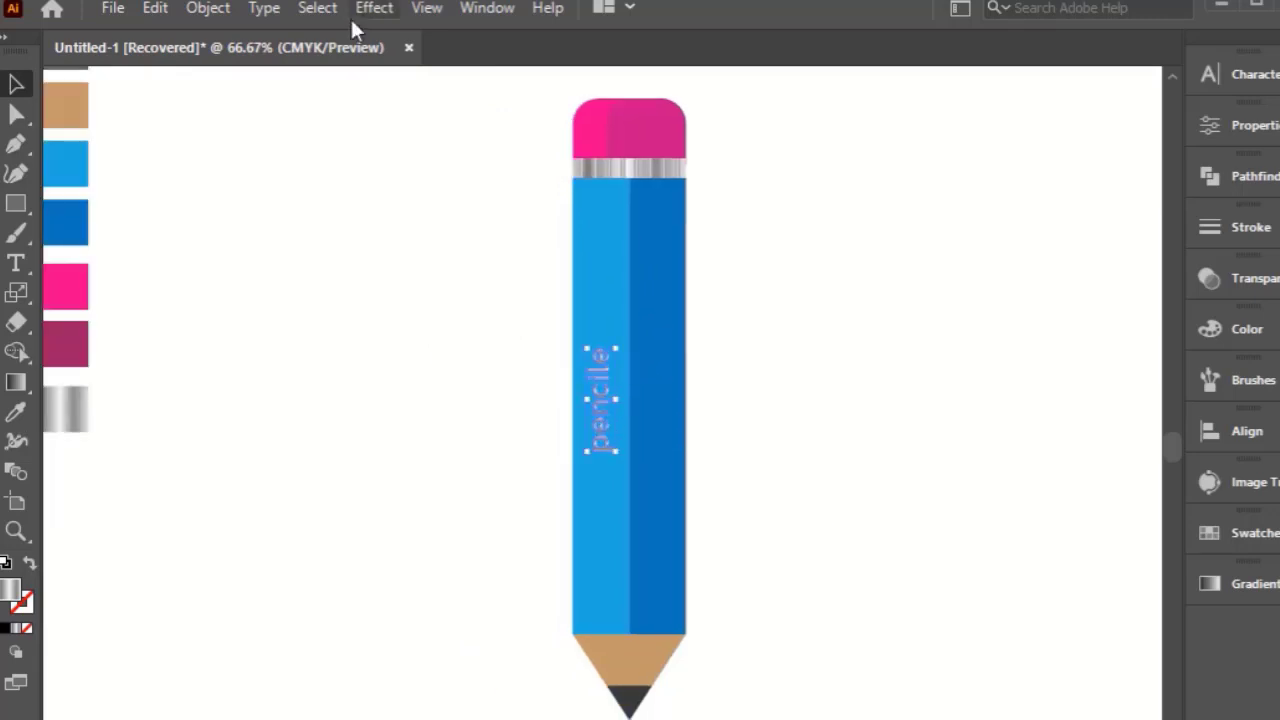
left_click(374, 8)
left_click(737, 346)
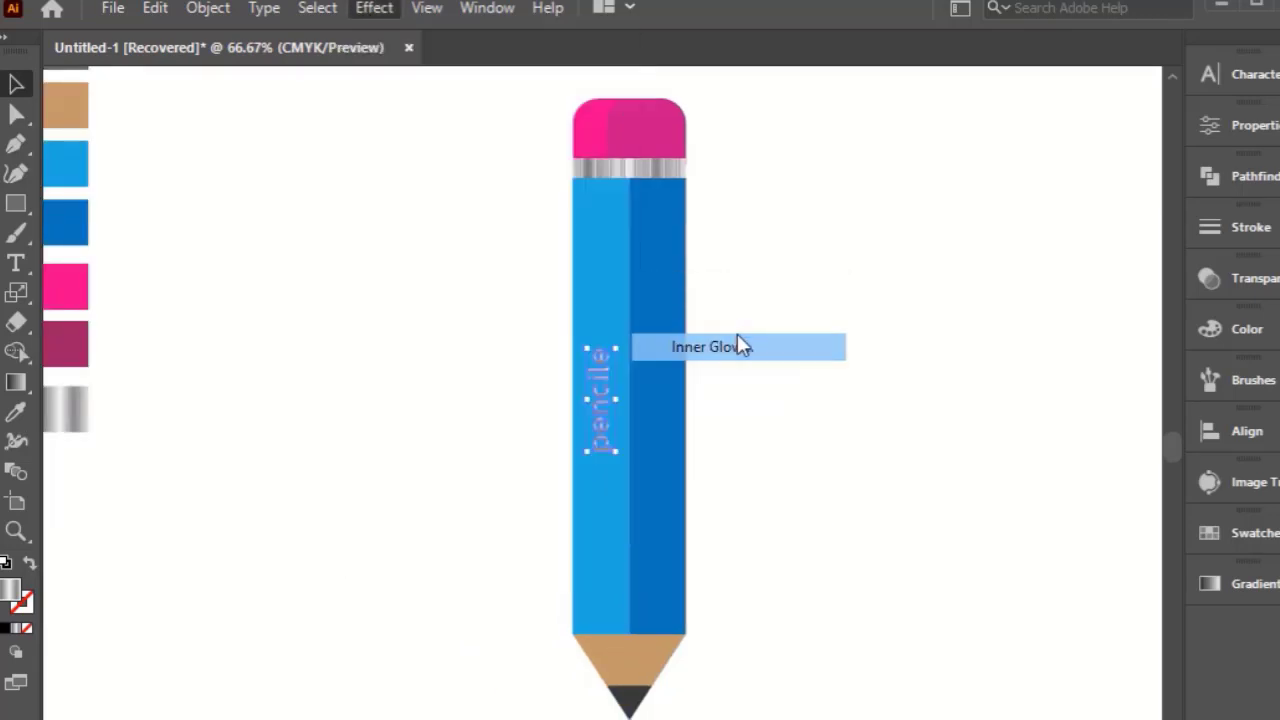
left_click_drag(829, 614, 920, 322)
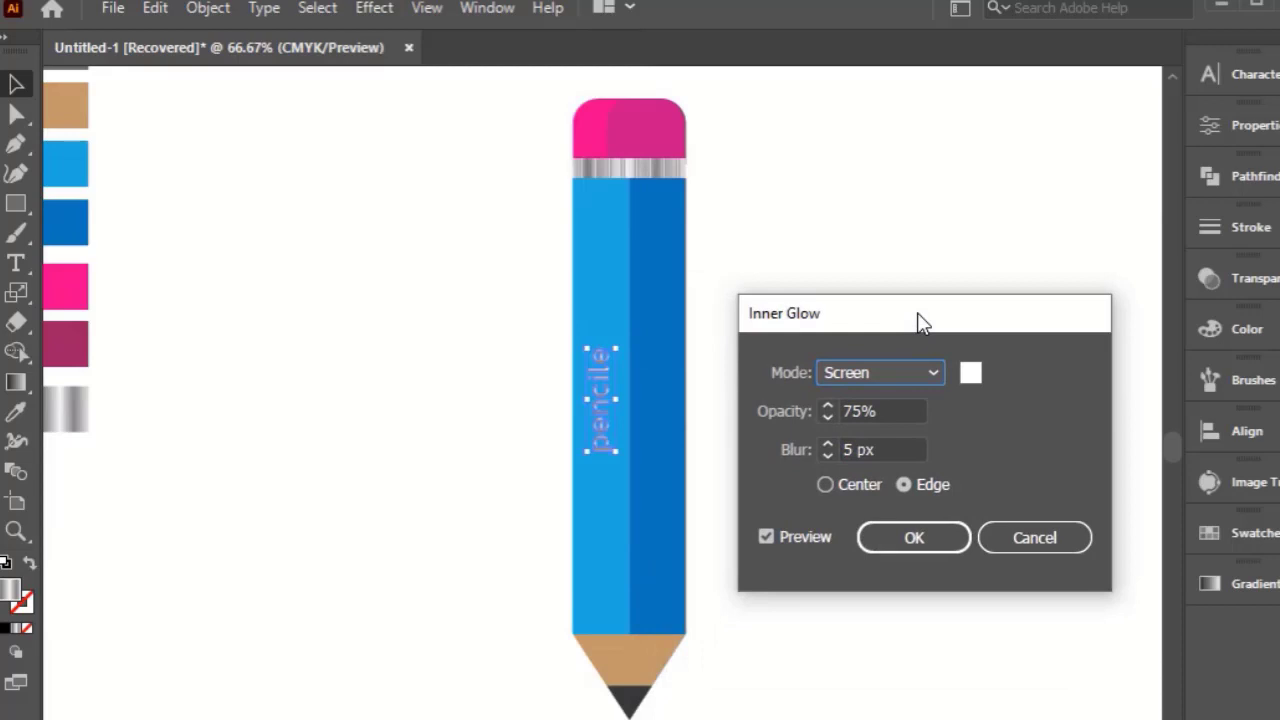
left_click(932, 372)
left_click(876, 404)
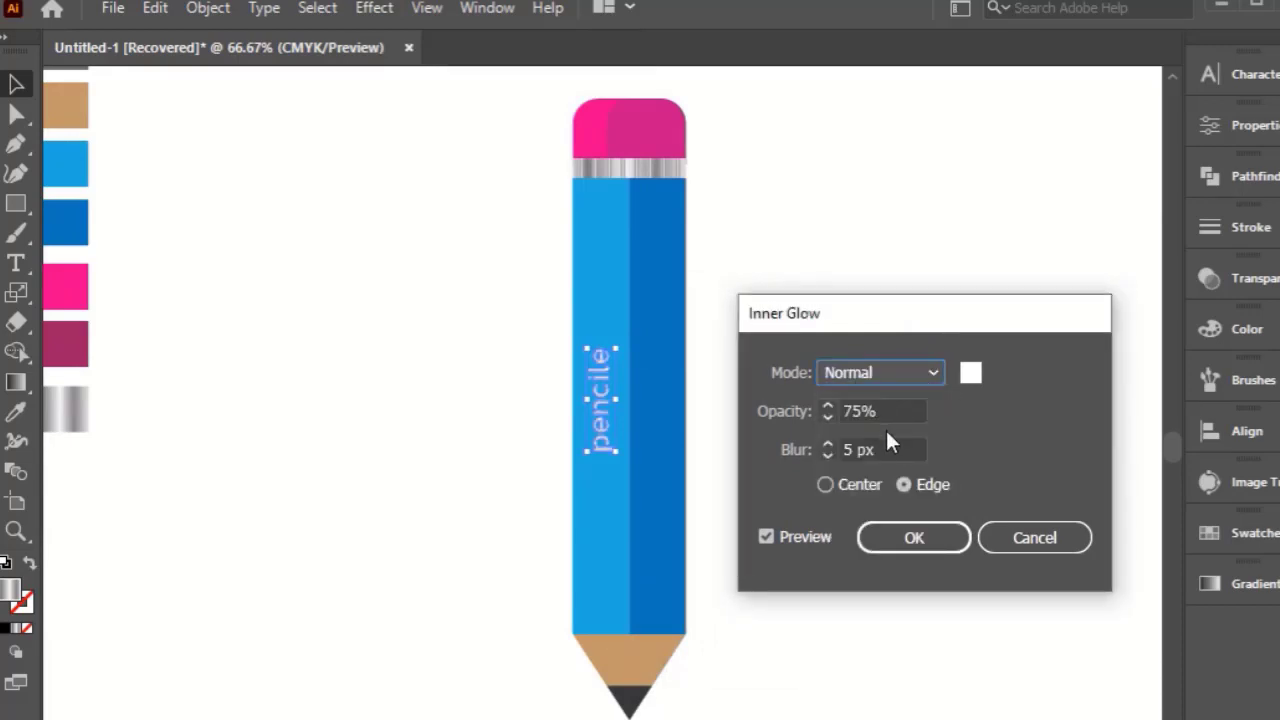
left_click(834, 486)
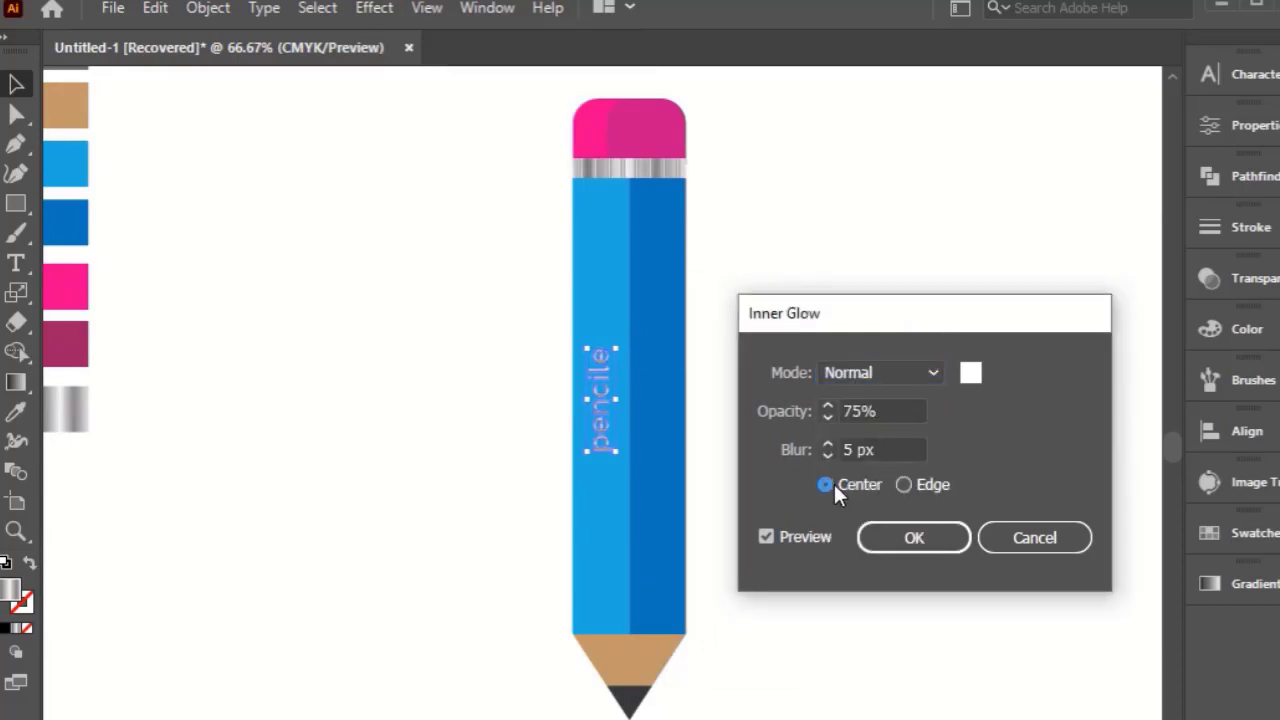
left_click(903, 484)
- Set the inner glow opacity to 69% and try out blur values
left_click(879, 412)
key("Up")
key("Up")
key("Up")
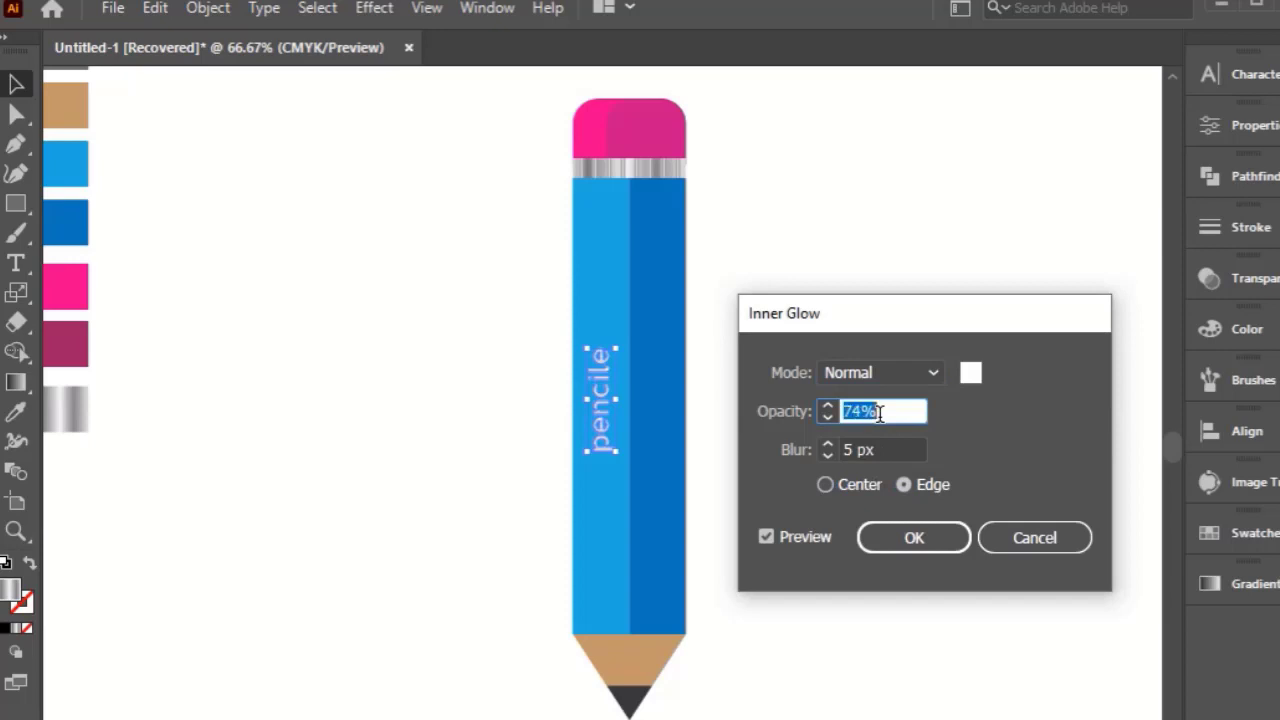
key("Down")
key("Down")
key("Down")
left_click(880, 447)
key("Up")
key("Up")
key("Up")
key("Up")
key("Up")
key("Up")
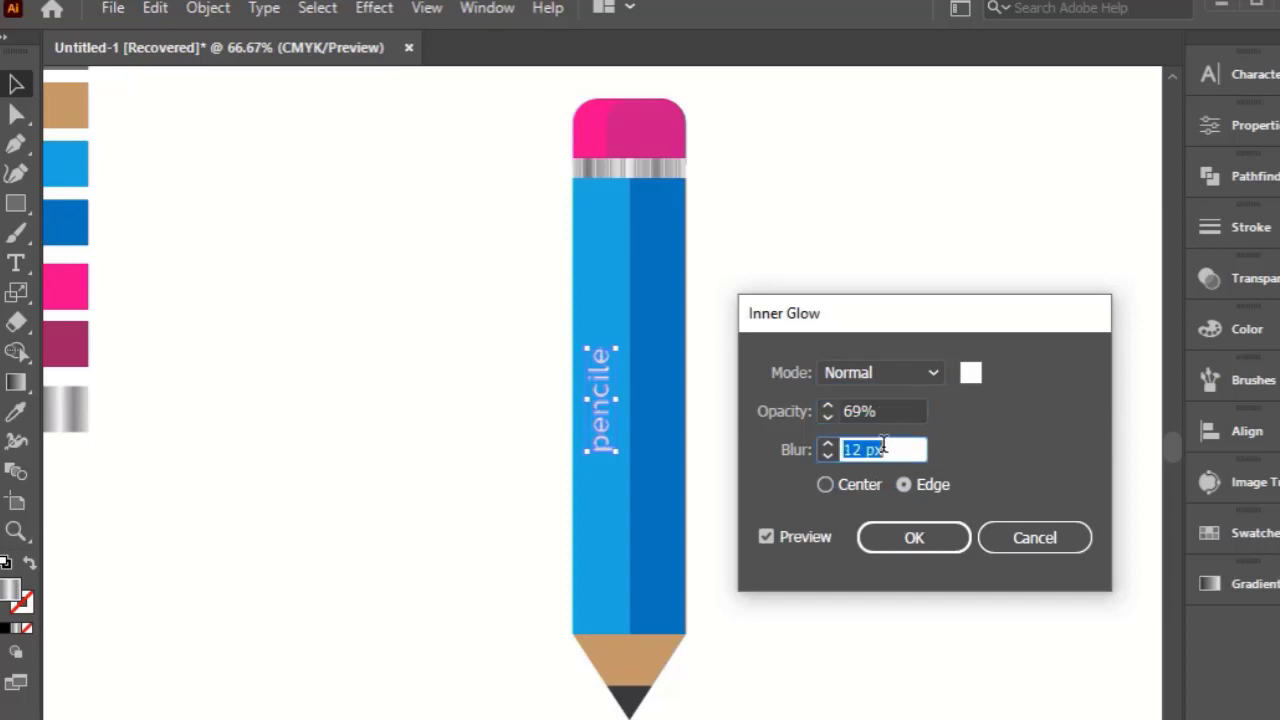
key("Down")
key("Down")
key("Down")
key("Up")
key("Up")
key("Up")
key("Down")
key("Down")
key("Down")
- Make the glow colour near-black and set the glow blur to 1 px
left_click(971, 372)
left_click(365, 571)
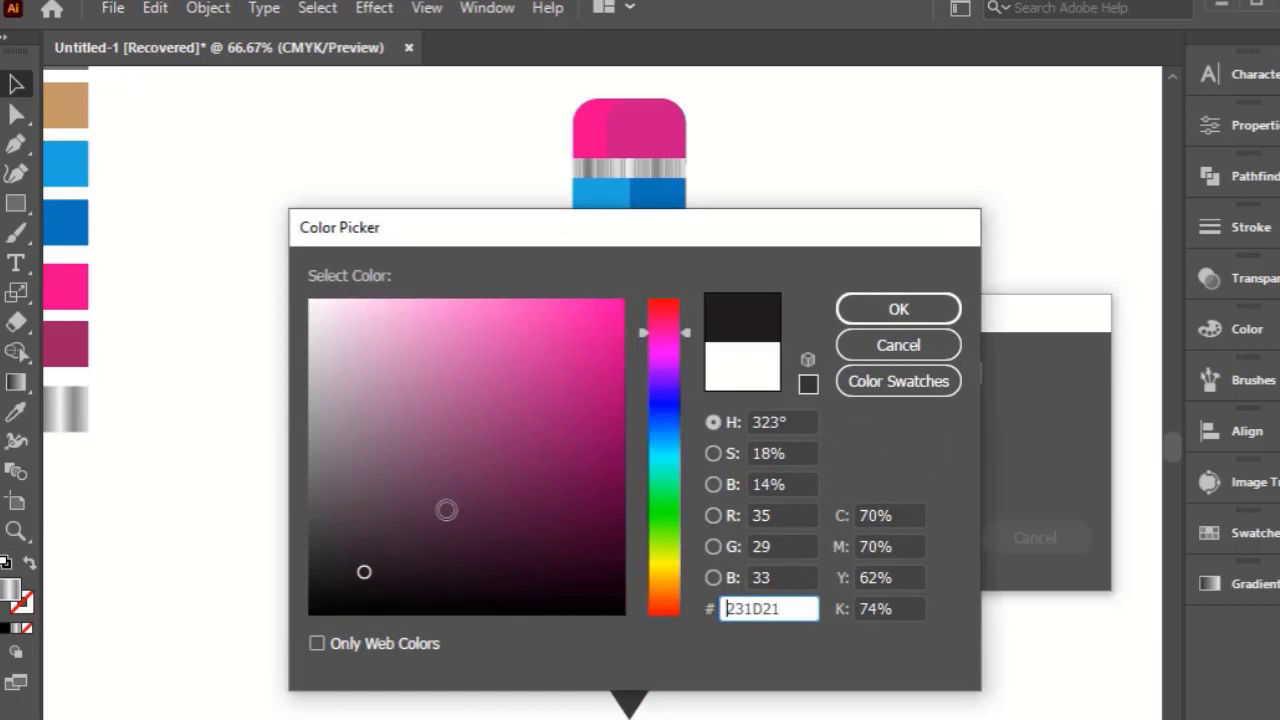
left_click(898, 309)
left_click(886, 450)
key("Up")
key("Up")
key("Up")
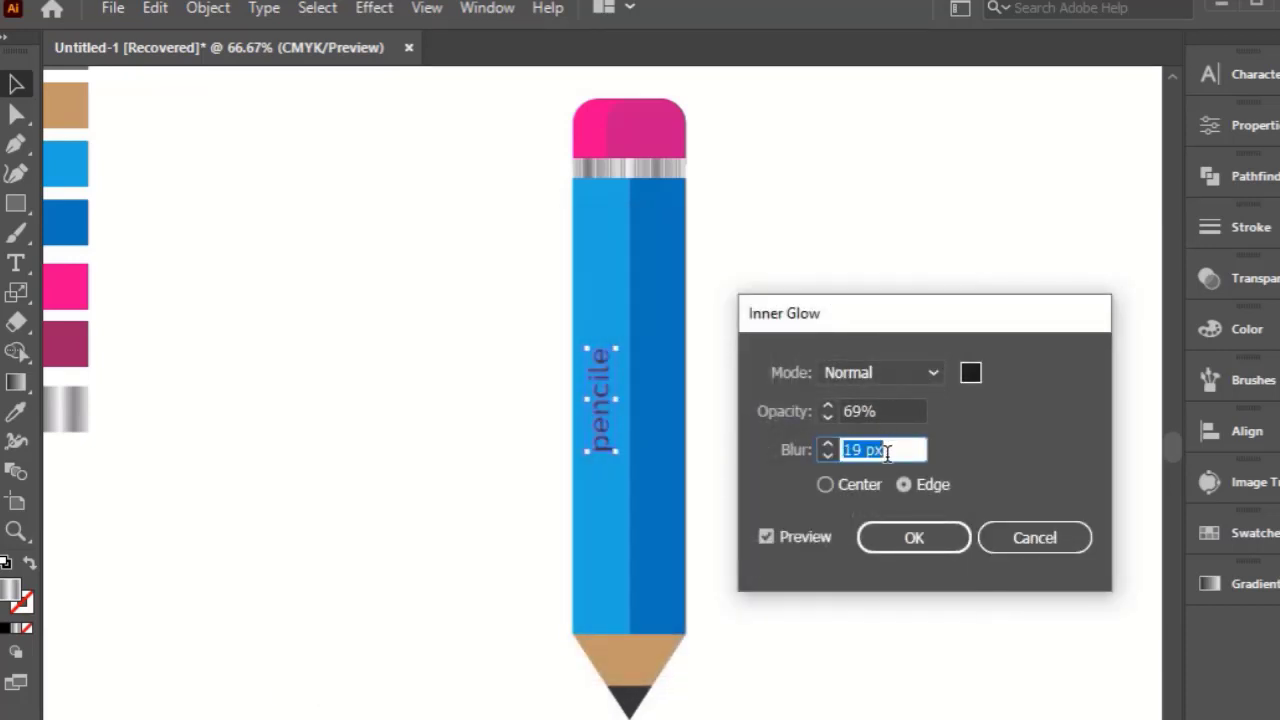
key("Up")
key("Up")
key("Up")
key("Down")
key("Down")
key("Down")
key("Down")
key("Down")
key("Down")
key("Down")
key("Down")
key("Down")
key("Up")
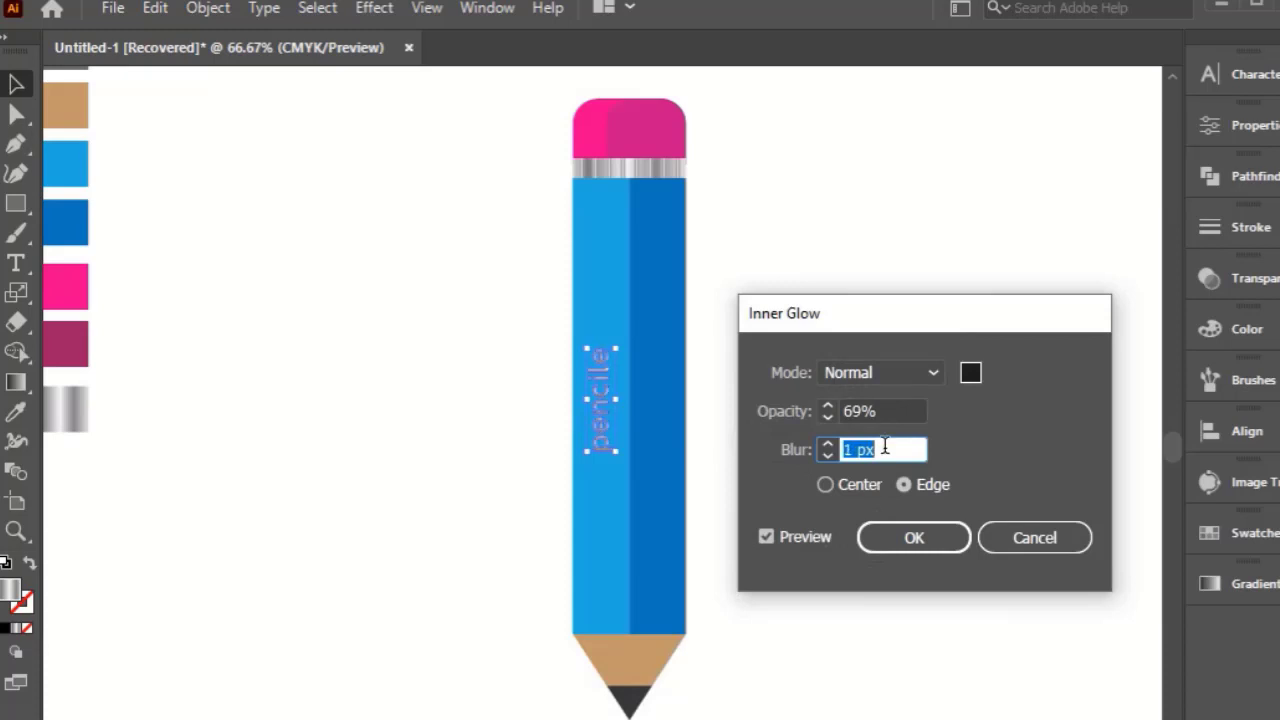
- Apply the inner glow, then deselect the label to check the engraved look
left_click(898, 537)
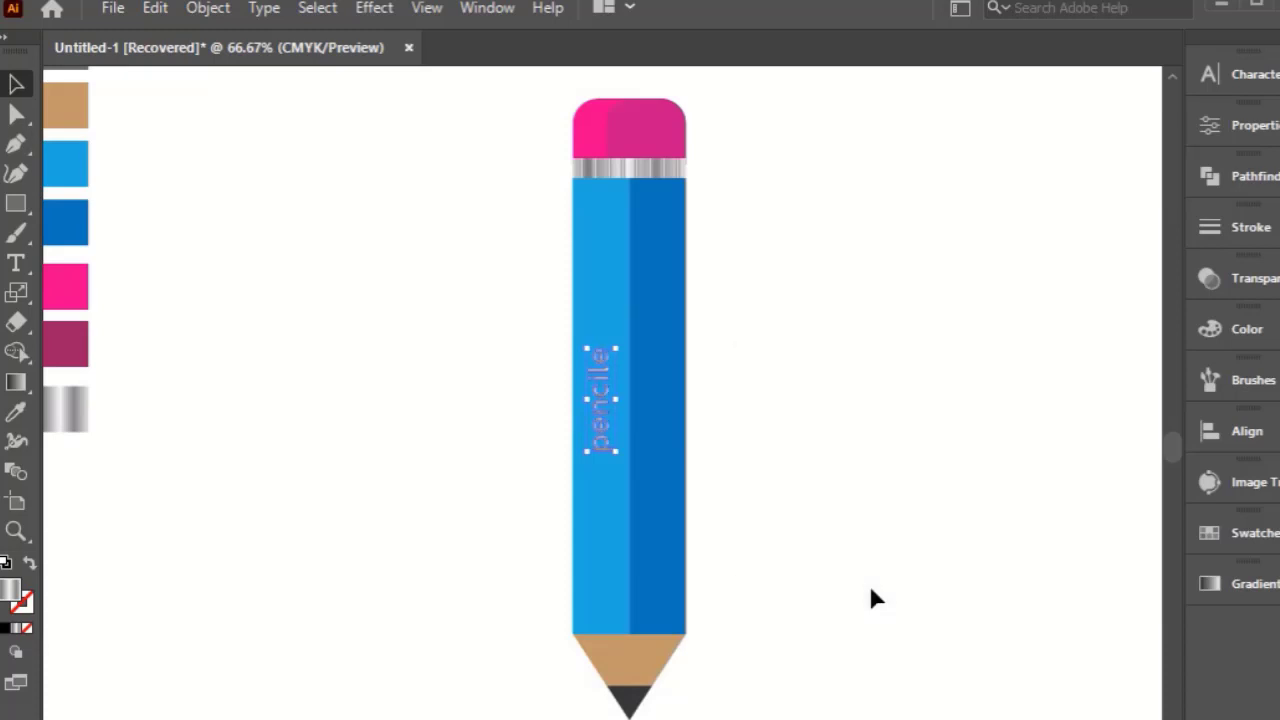
left_click(872, 598)
scroll(669, 423, "up", 1)
scroll(672, 425, "up", 1)
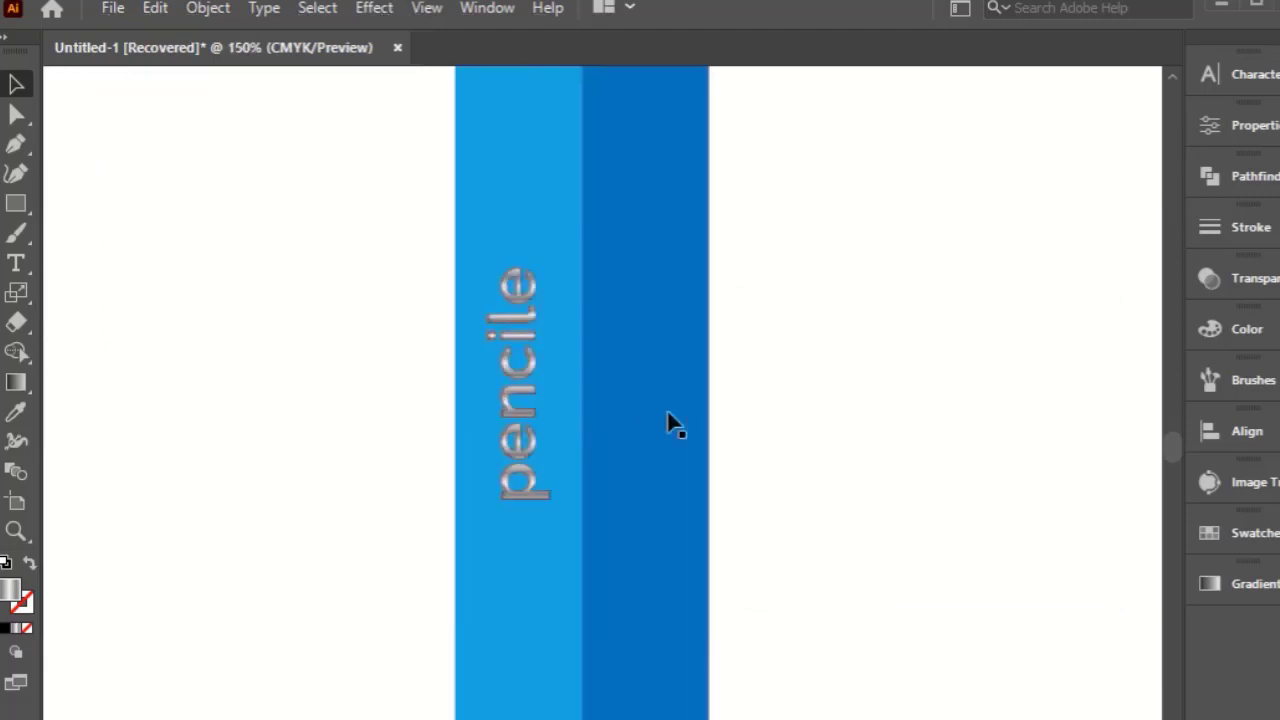
scroll(774, 418, "down", 2)
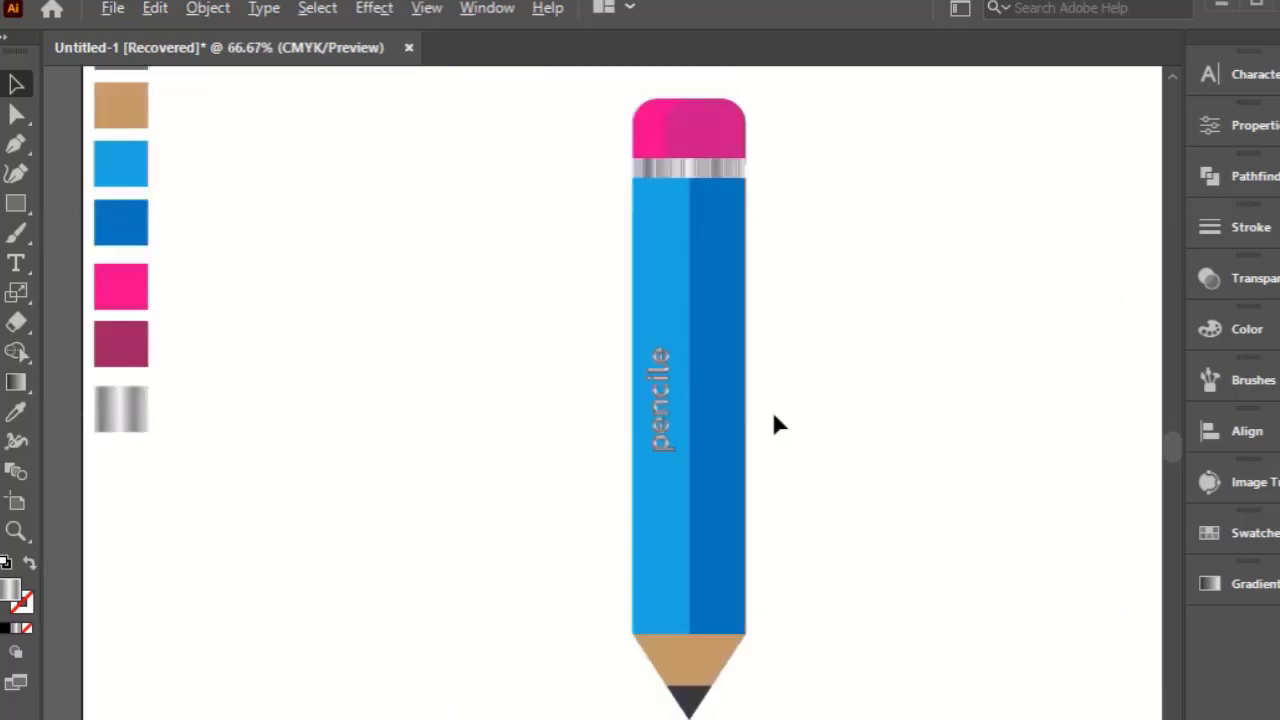